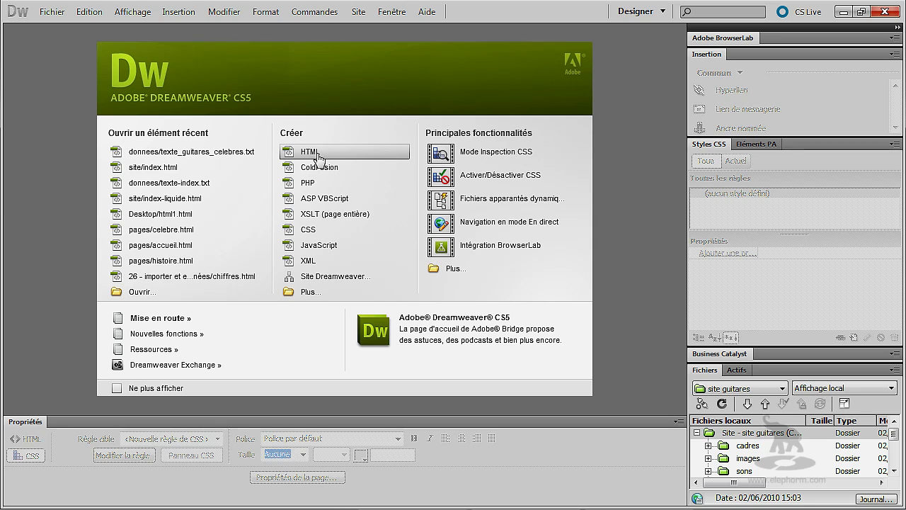
Create a blank HTML document and display the Document toolbar.
click(316, 153)
click(406, 164)
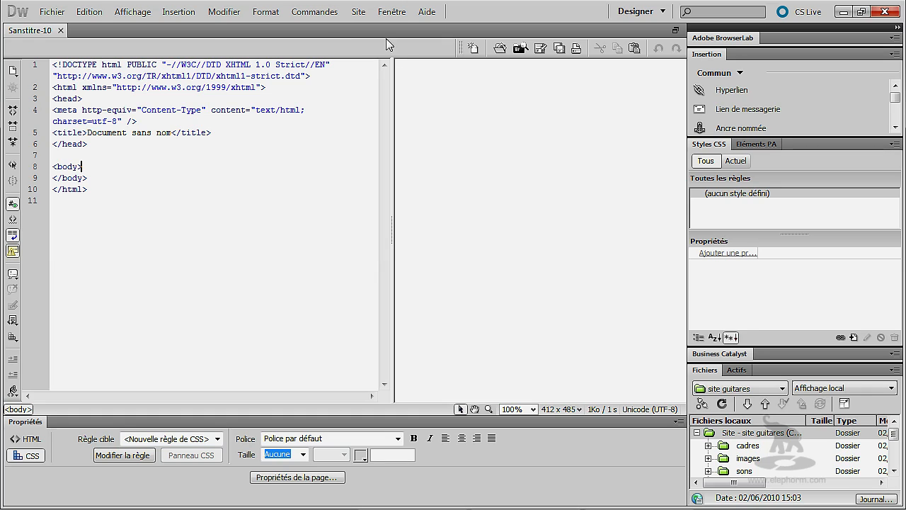
click(133, 12)
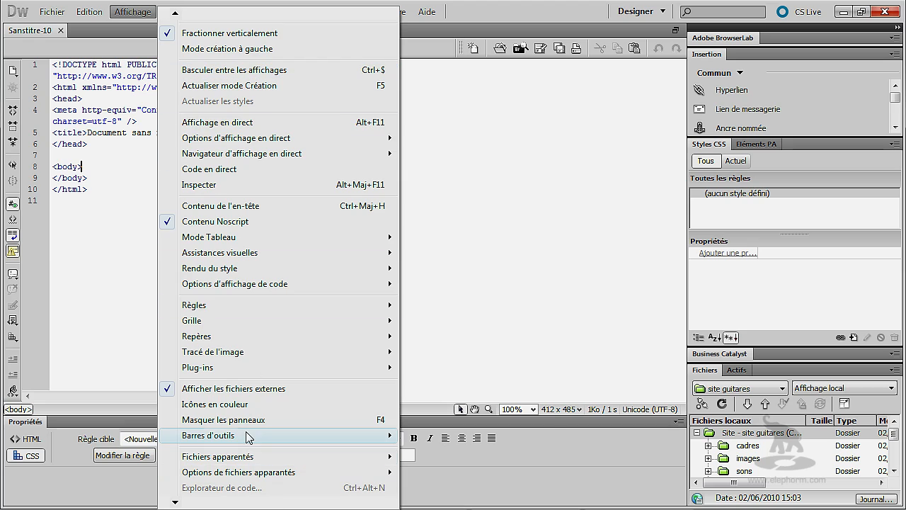
mouse_move(247, 435)
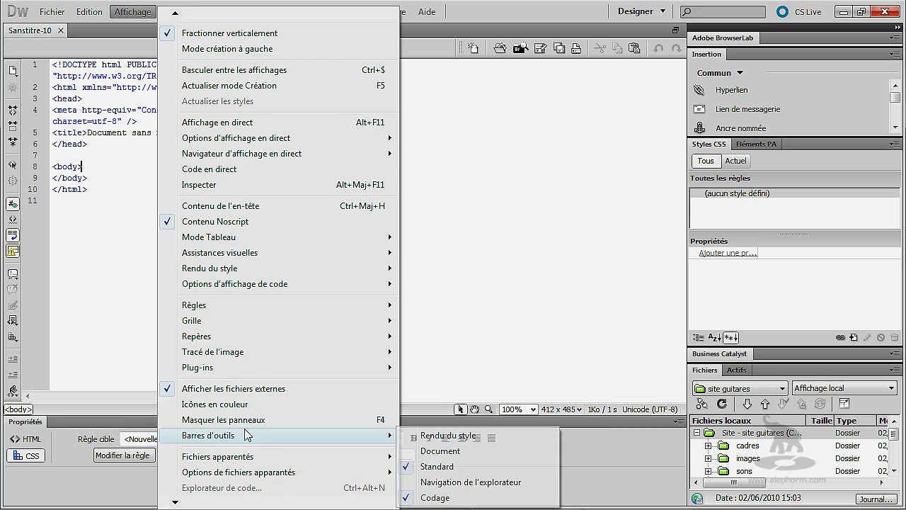
click(437, 451)
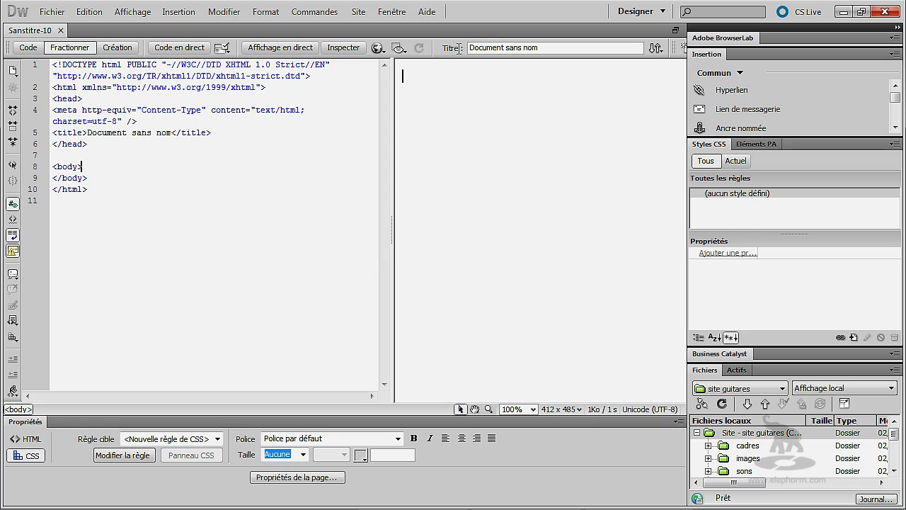
Compare the Code, Split and Design views of the blank page, return to Split view, and check the browser preview options.
click(29, 50)
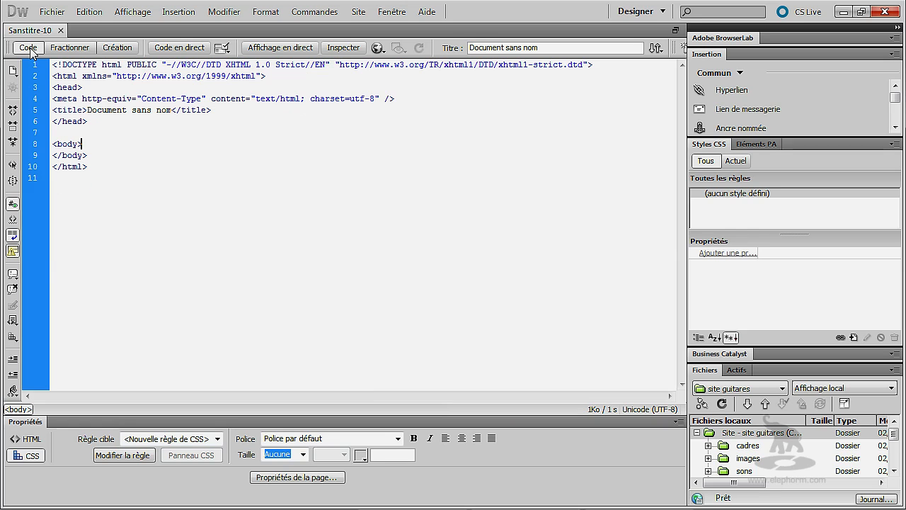
click(69, 48)
click(117, 48)
click(70, 47)
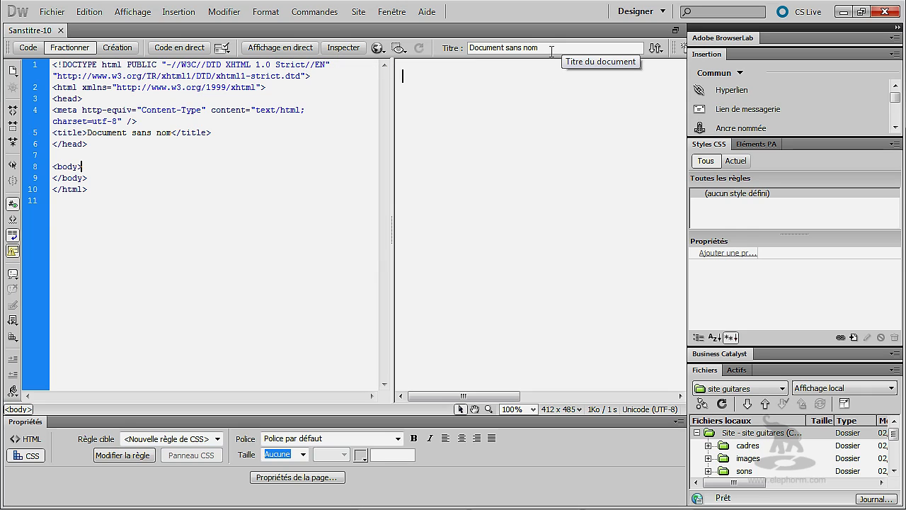
click(378, 50)
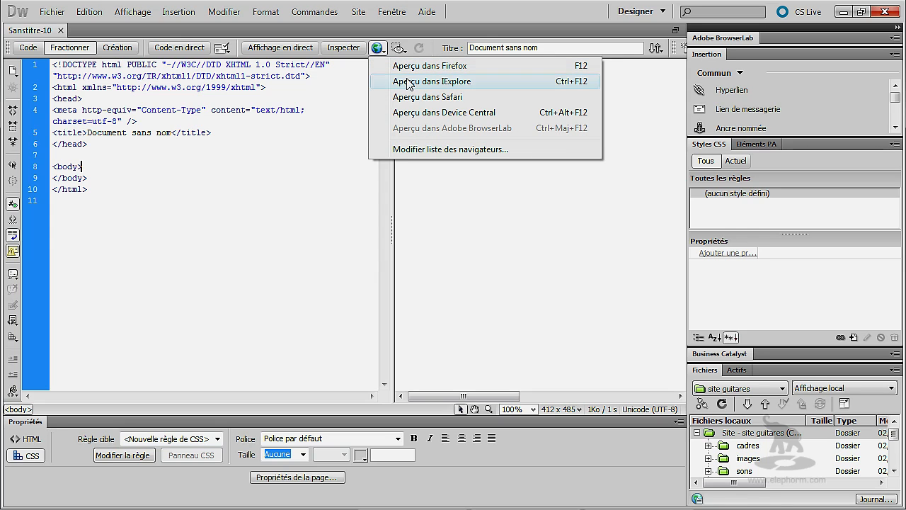
click(355, 99)
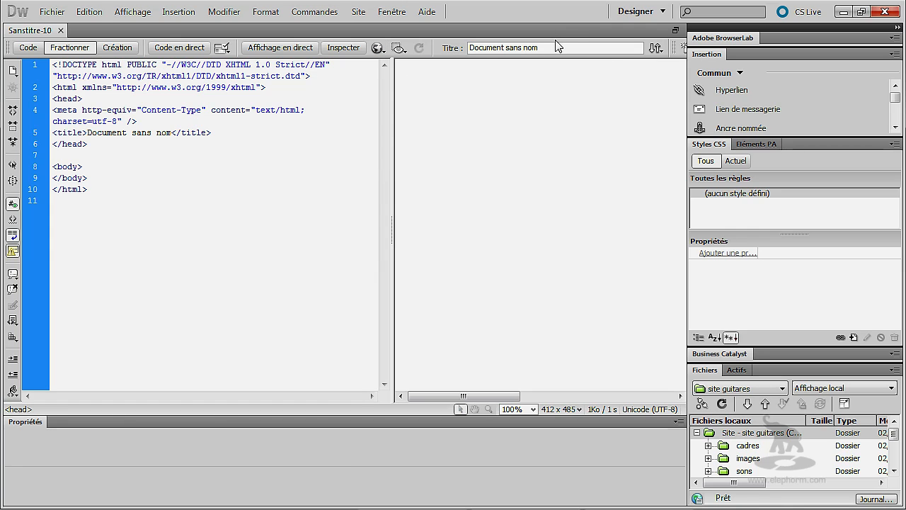
Set the document title to "Guitares célèbres" and check it in the title element of the code.
drag(555, 47, 453, 48)
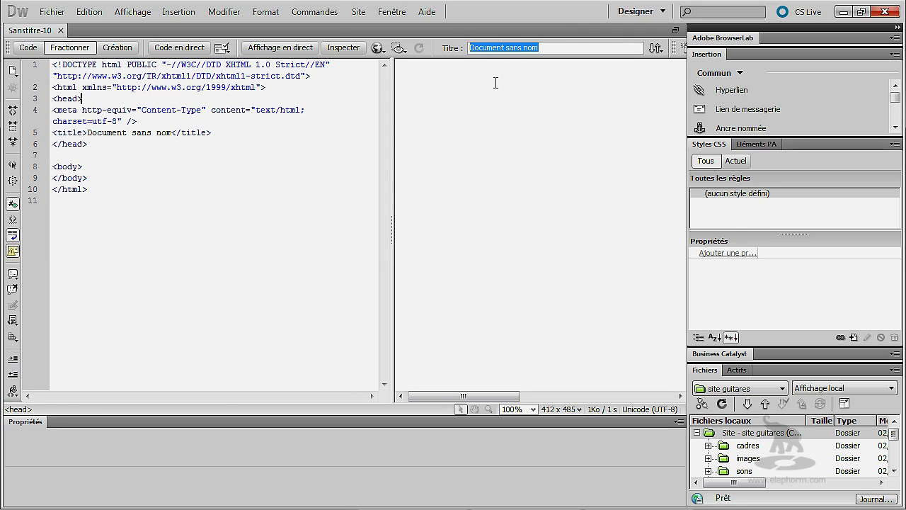
text(Gu)
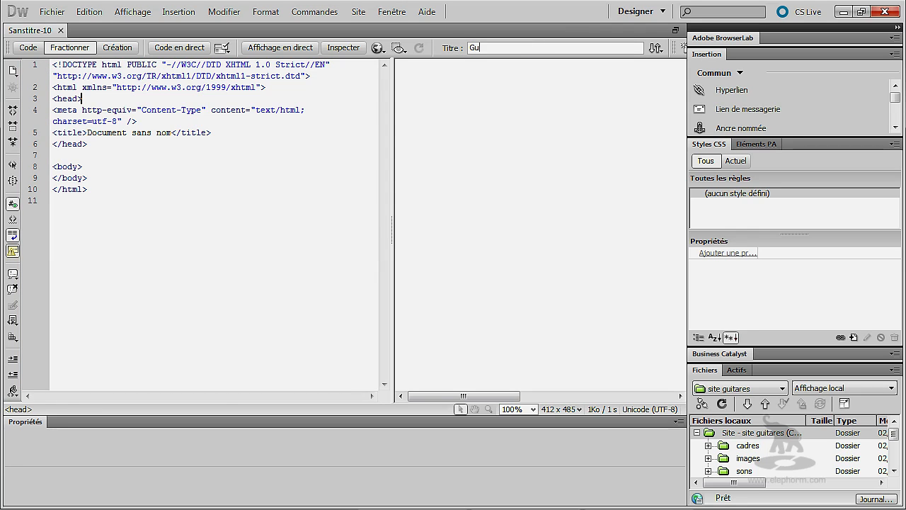
text(itares célèbres)
key(Return)
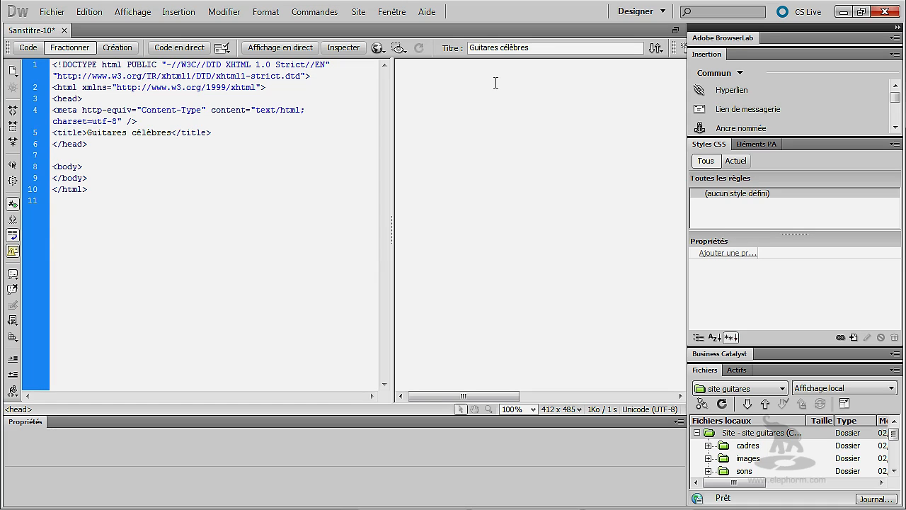
drag(543, 44, 469, 47)
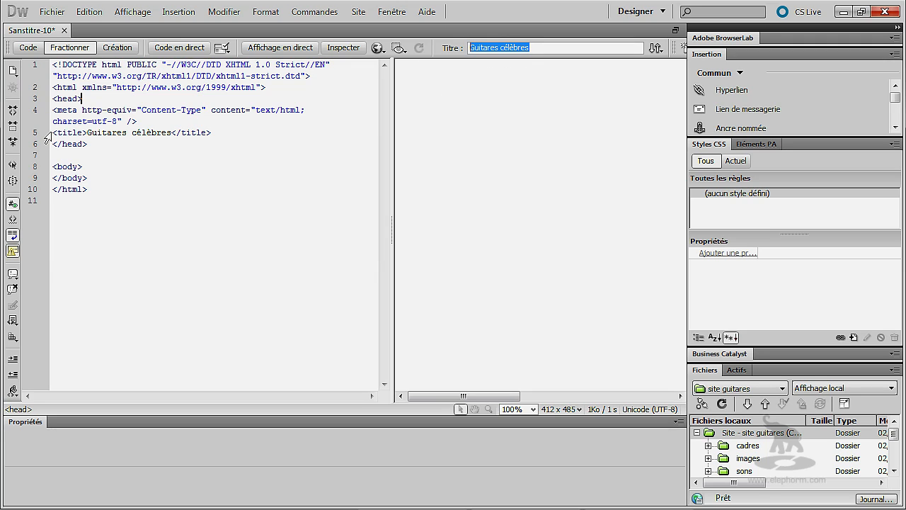
drag(52, 133, 225, 128)
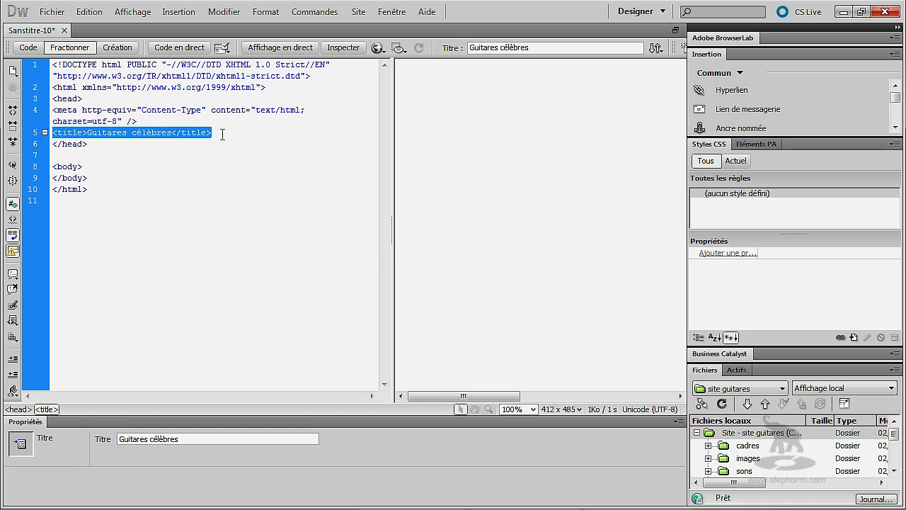
click(221, 134)
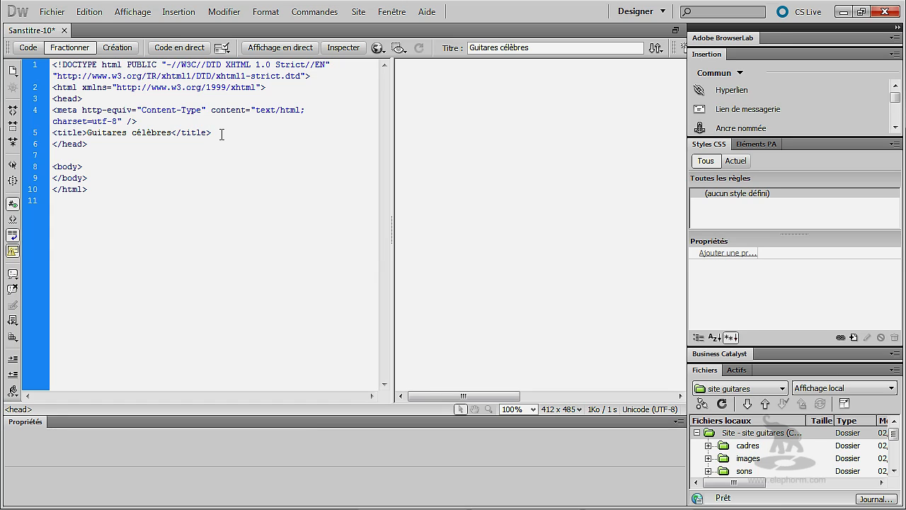
click(549, 49)
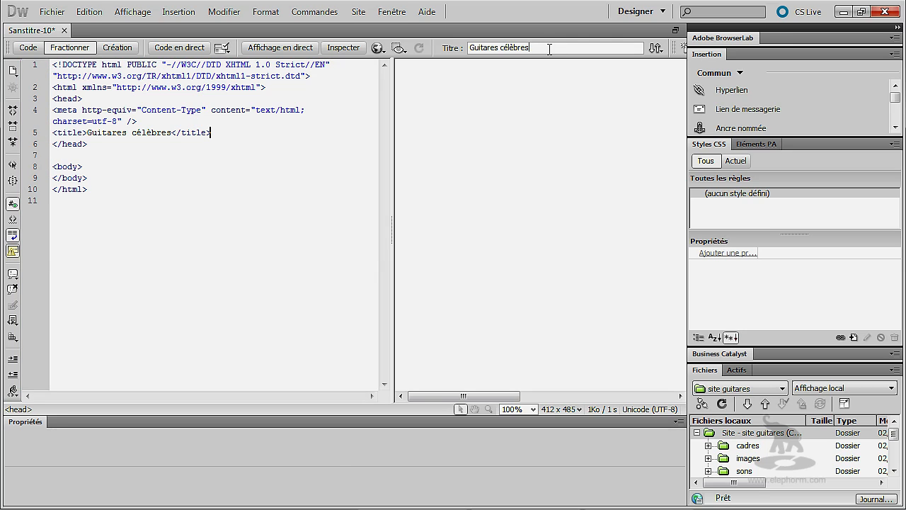
click(472, 105)
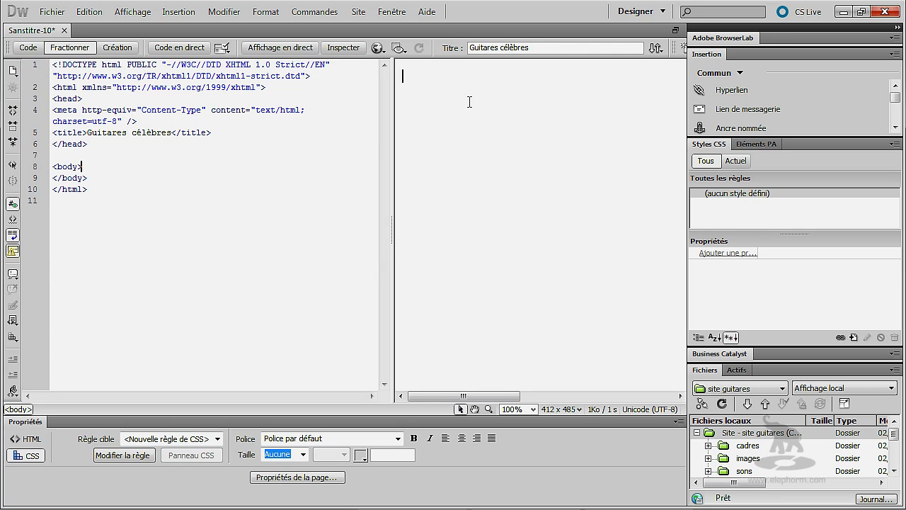
Save the page as celebre-1 in the site folder of Guitares electrique.
click(51, 11)
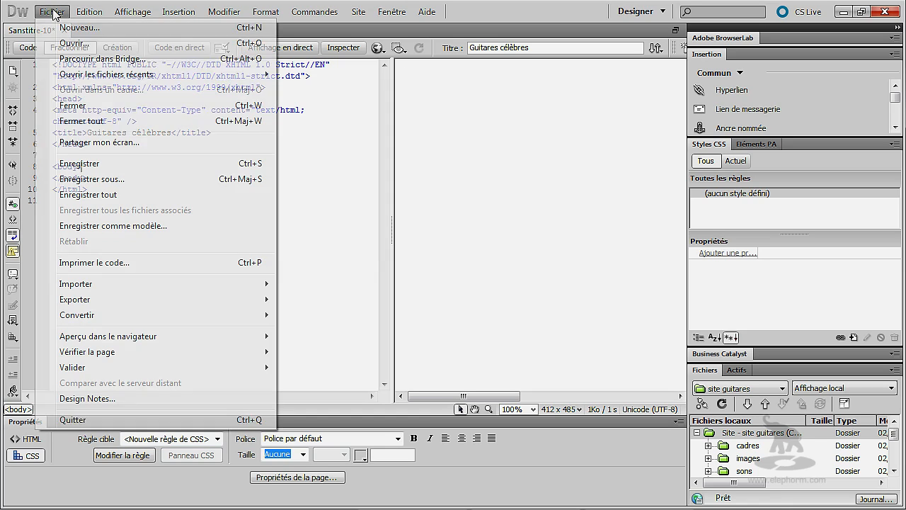
click(138, 169)
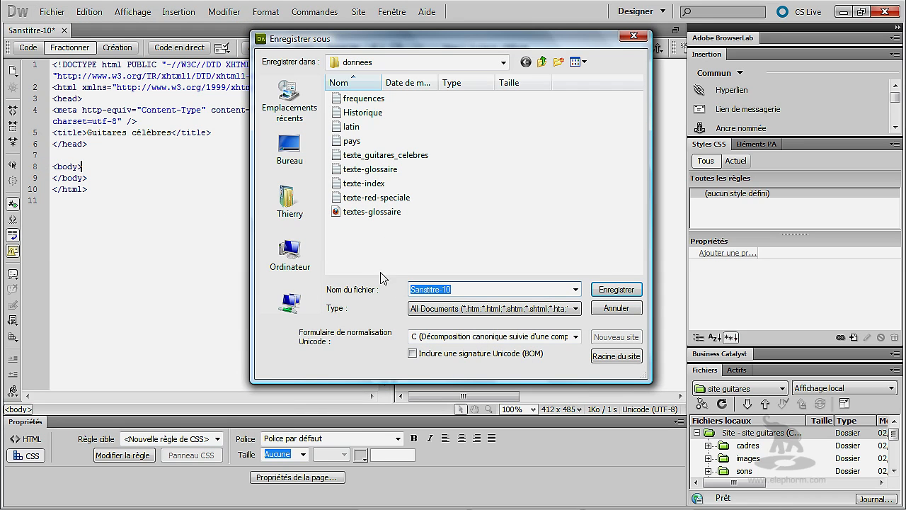
text(celebre-)
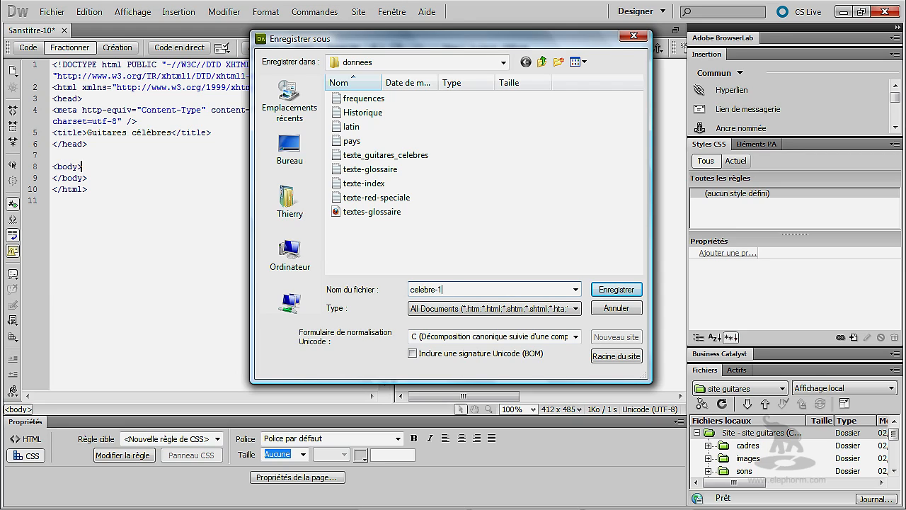
text(1)
click(542, 61)
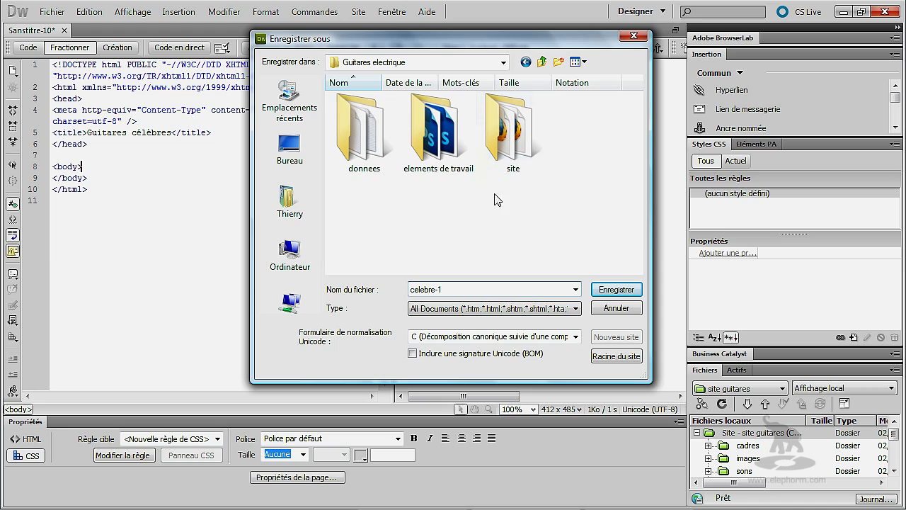
double_click(509, 135)
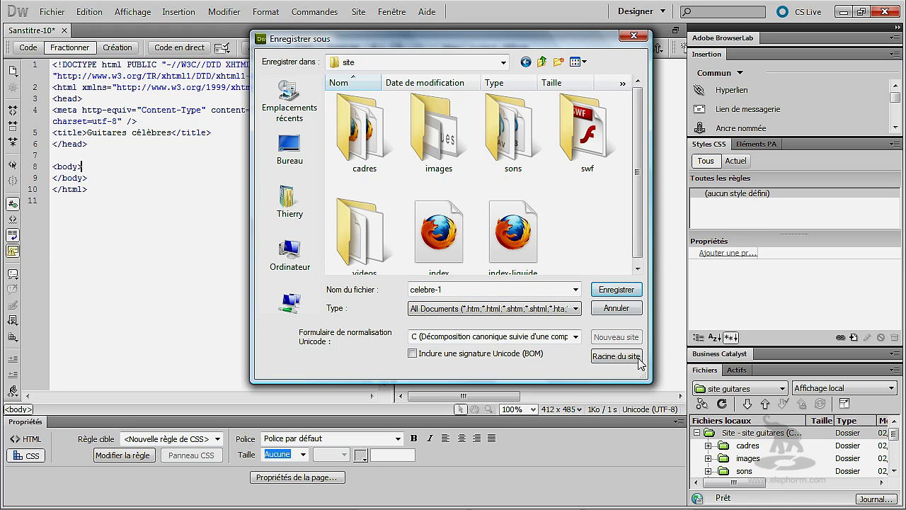
click(615, 290)
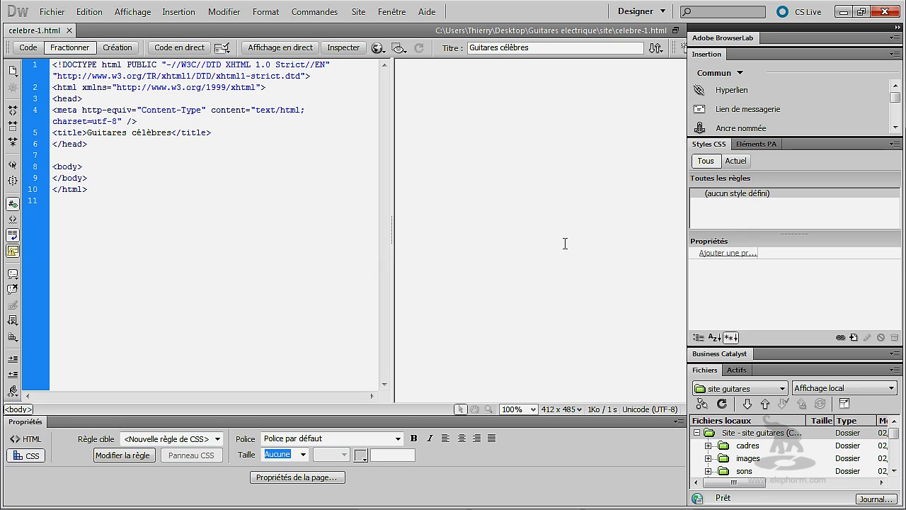
Open the text file texte_guitares_celebres from the donnees folder of Guitares electrique.
click(52, 12)
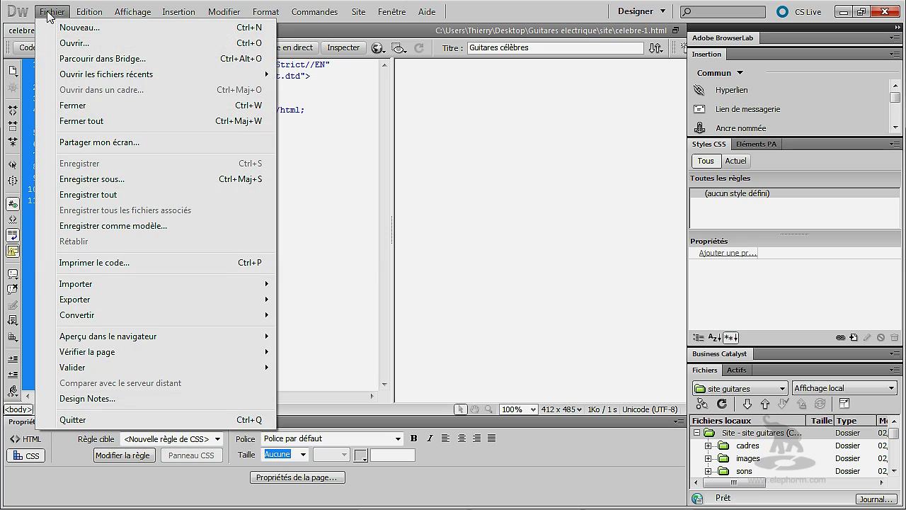
click(63, 44)
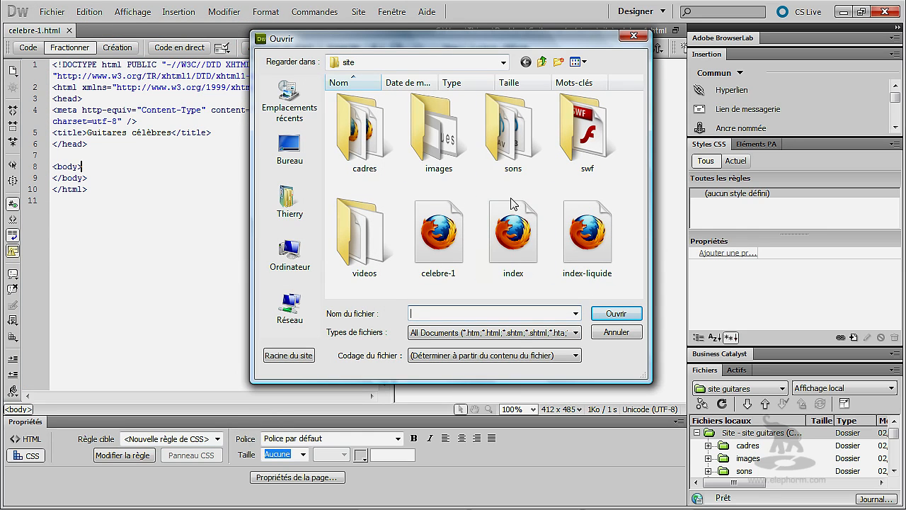
click(541, 61)
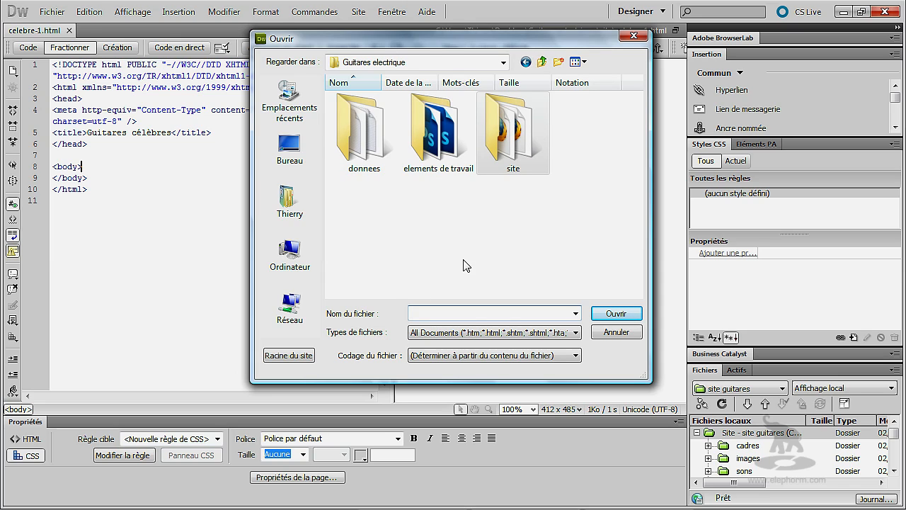
click(362, 170)
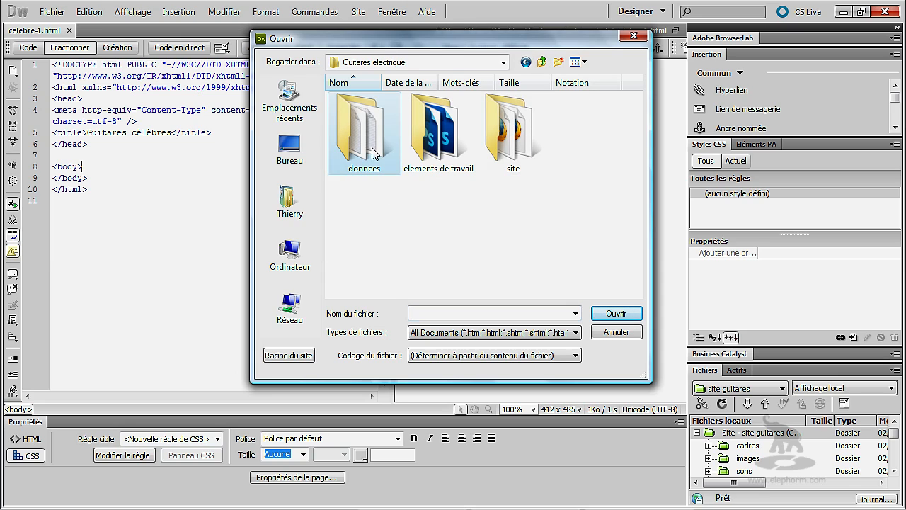
double_click(371, 143)
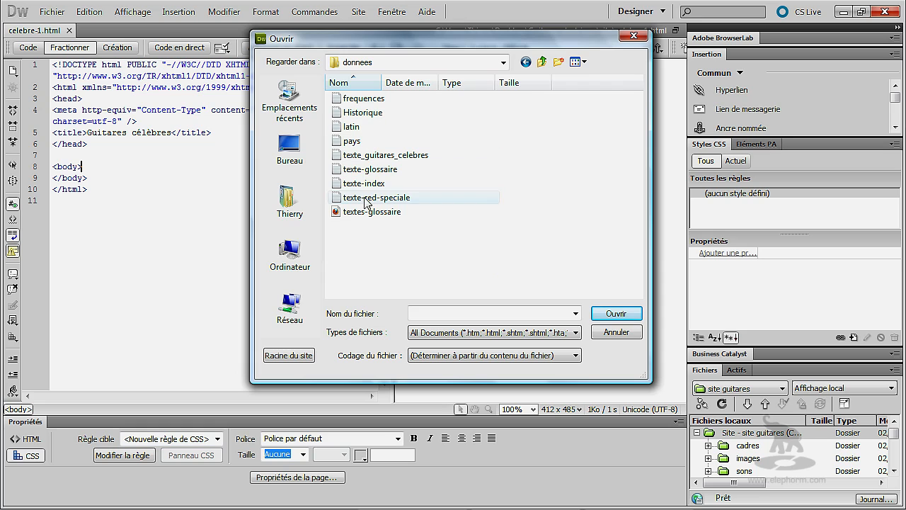
double_click(347, 155)
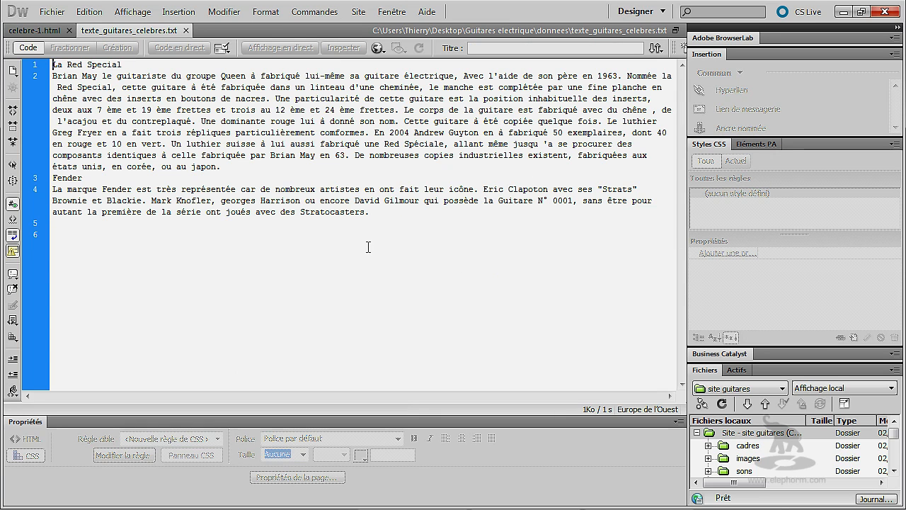
Copy all the text from texte_guitares_celebres.txt and paste it into the empty body of celebre-1.html.
drag(421, 219, 57, 64)
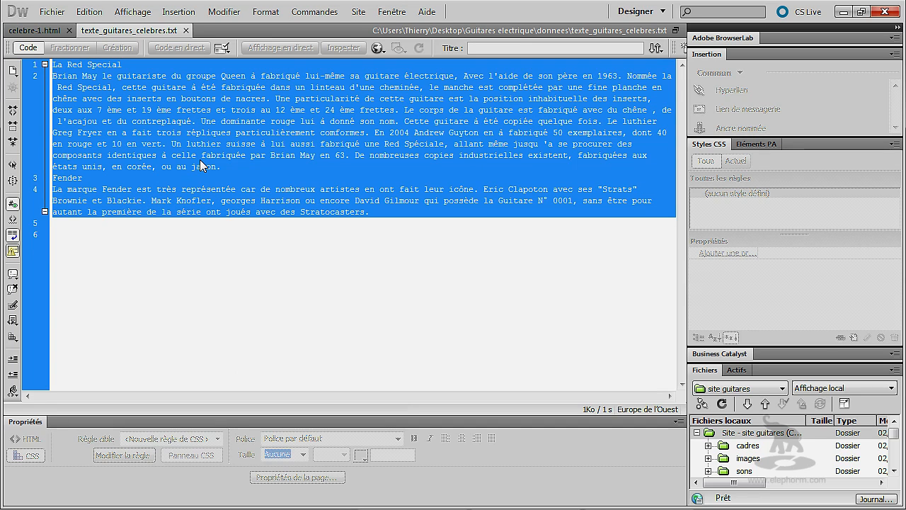
click(89, 11)
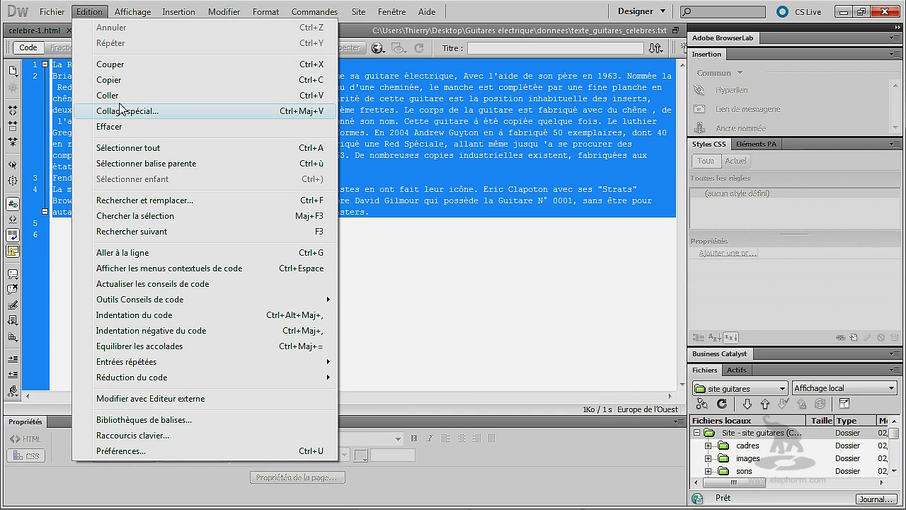
click(111, 80)
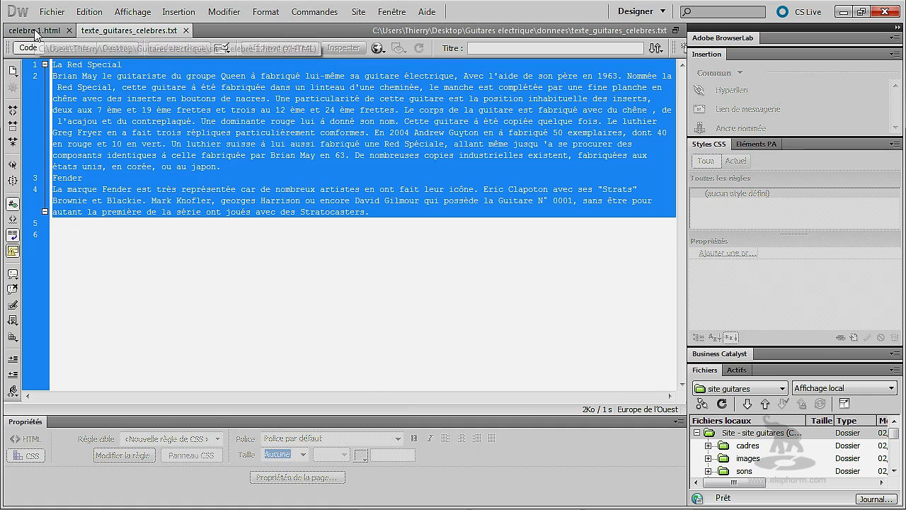
click(36, 30)
click(488, 105)
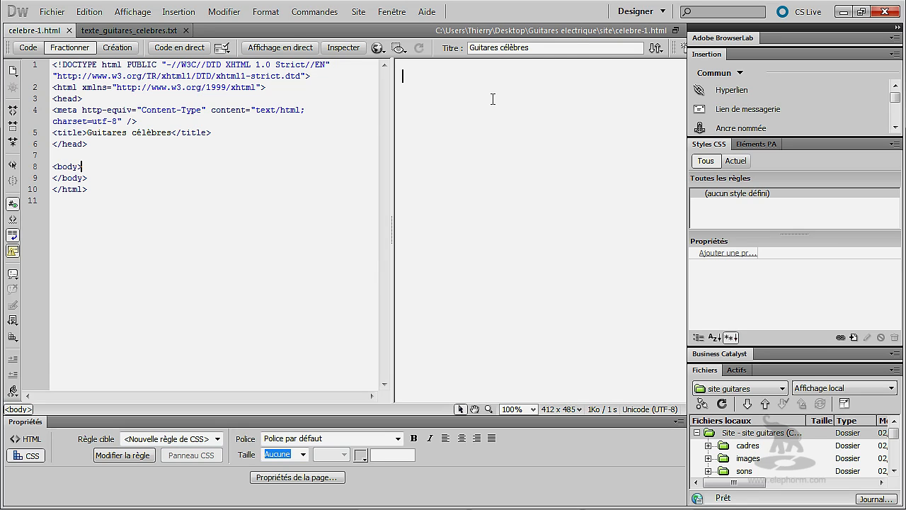
key(ctrl+v)
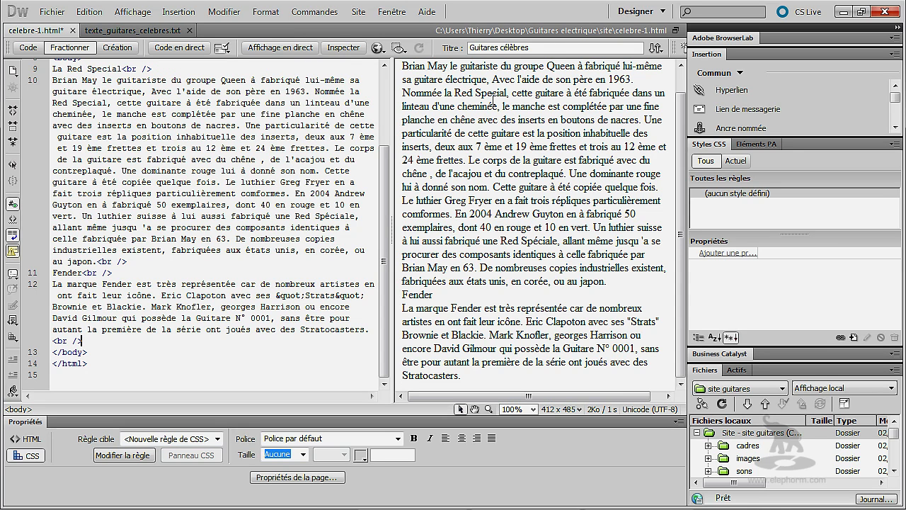
click(89, 11)
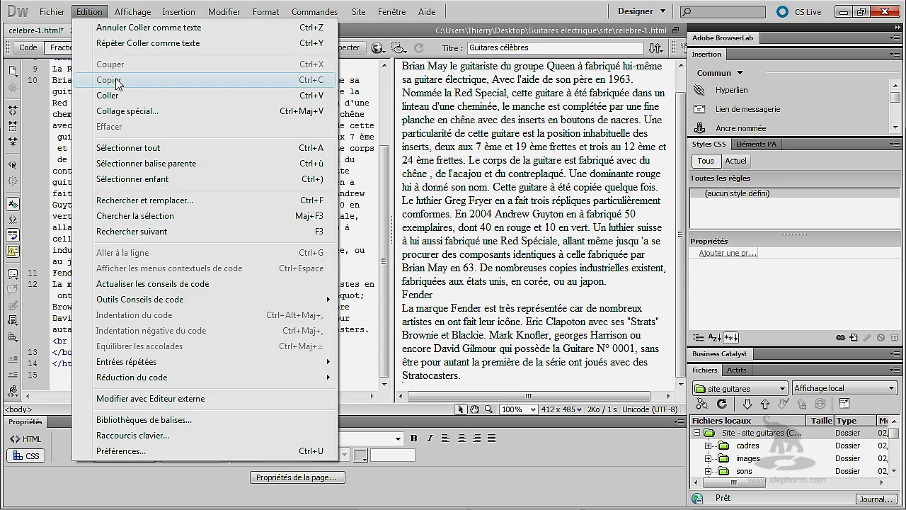
click(481, 98)
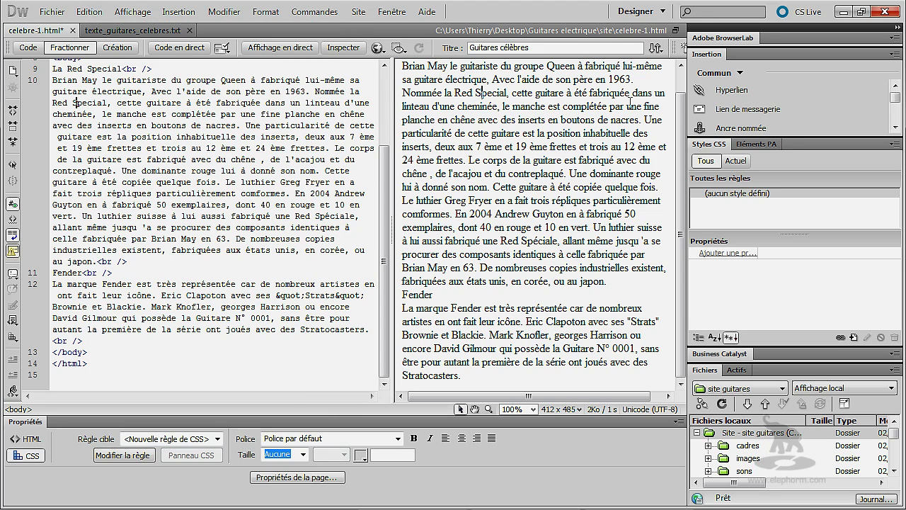
Widen the design view and split the line "La Red Special" off into its own paragraph.
drag(392, 135, 292, 133)
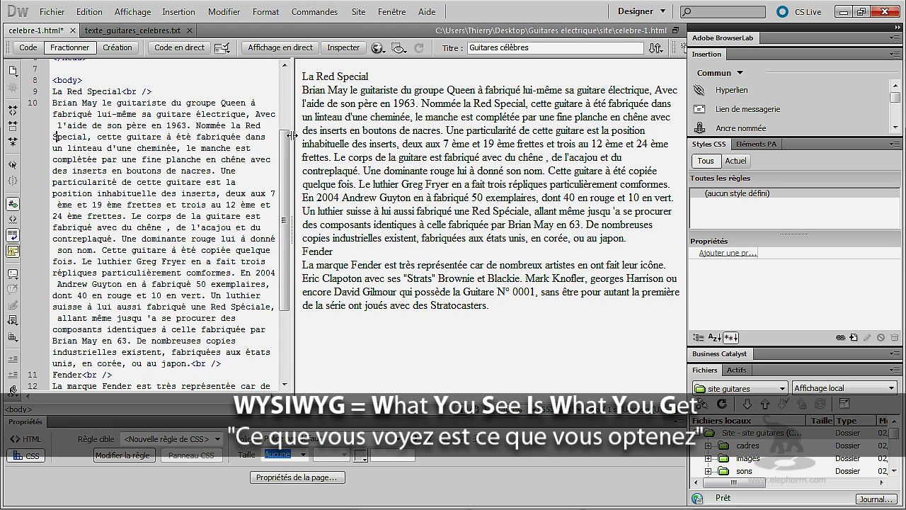
drag(398, 75, 296, 77)
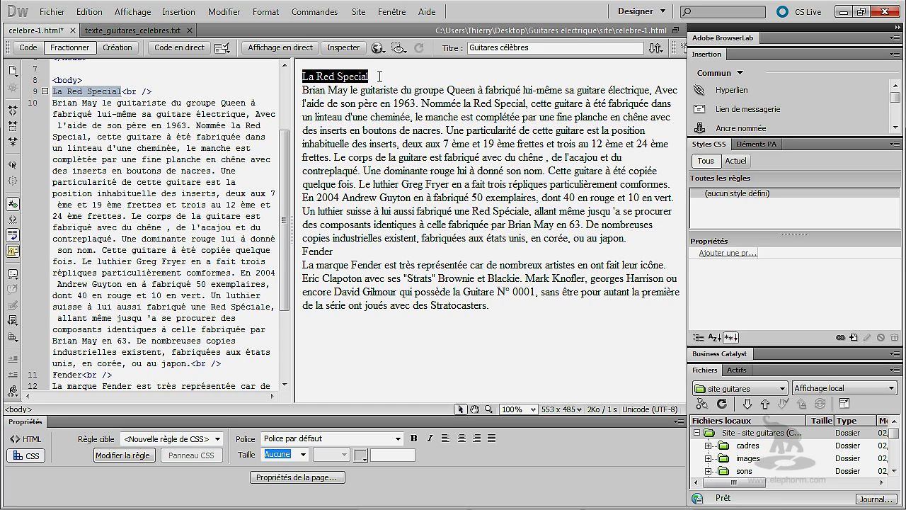
click(380, 77)
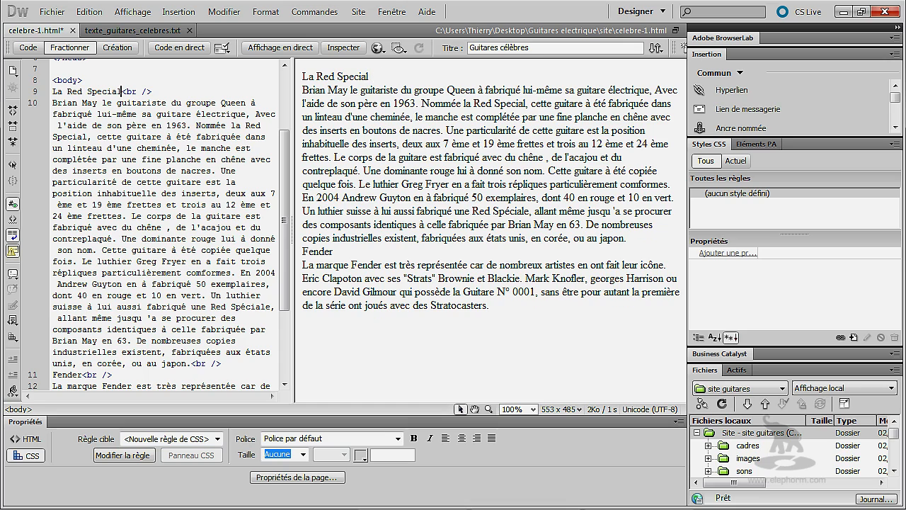
key(Return)
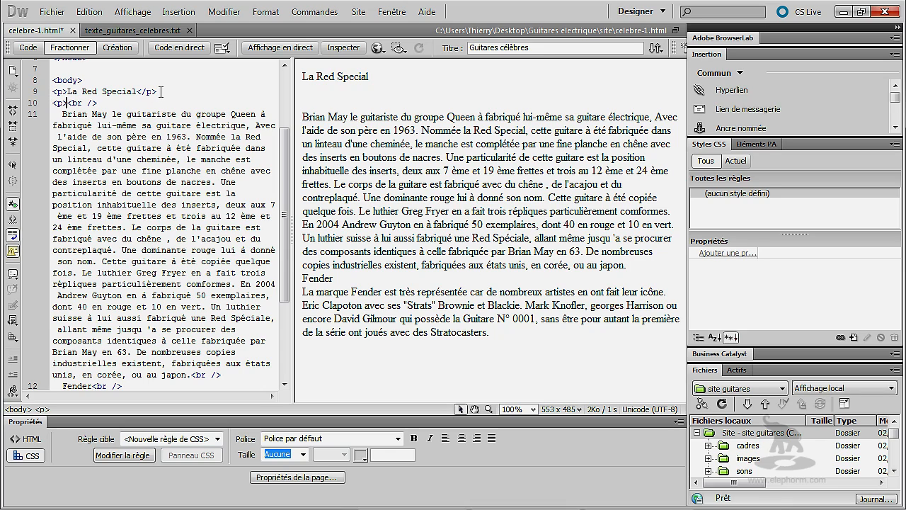
Delete the <br /> tag at the start of the Brian May paragraph in the code and refresh the design view.
click(104, 103)
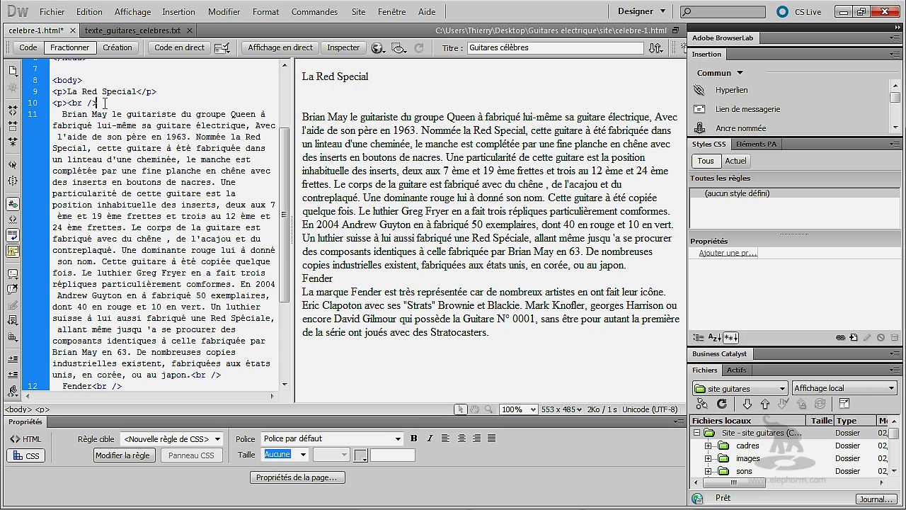
key(BackSpace)
key(BackSpace)
key(BackSpace)
key(BackSpace)
key(BackSpace)
key(BackSpace)
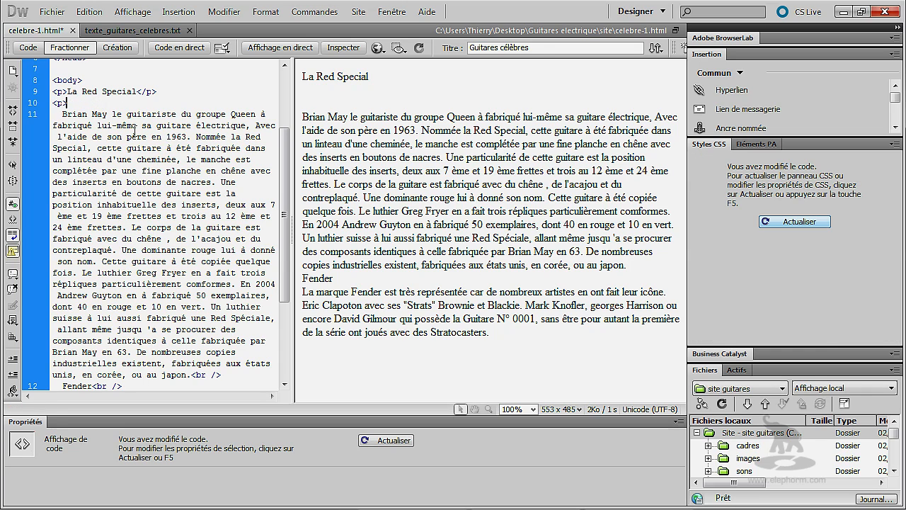
mouse_move(285, 172)
mouse_down()
mouse_move(286, 138)
mouse_move(285, 163)
mouse_up()
click(358, 104)
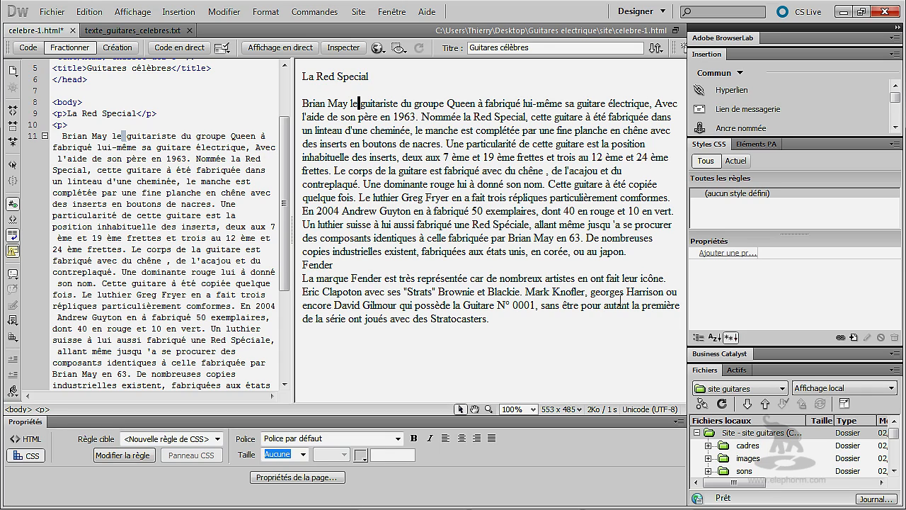
Add paragraph breaks before and after the line "Fender" so it stands as its own paragraph.
click(639, 251)
key(Return)
click(334, 293)
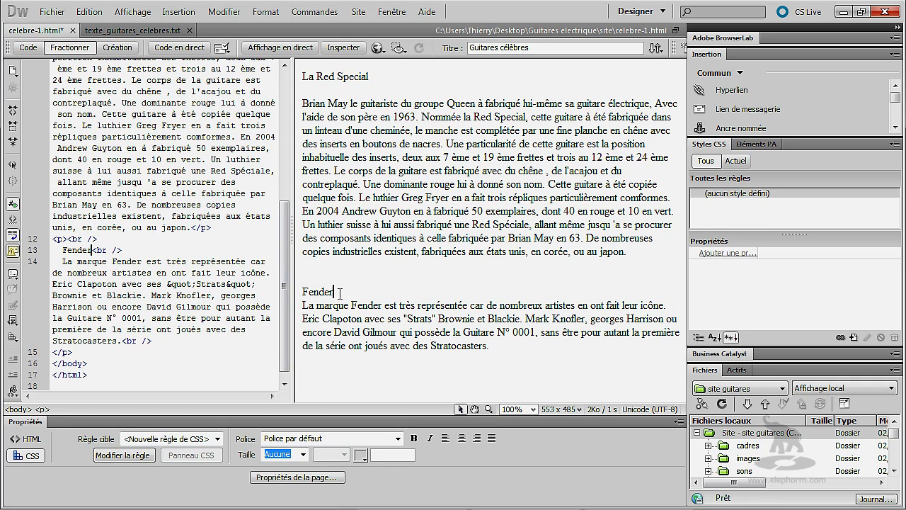
key(Return)
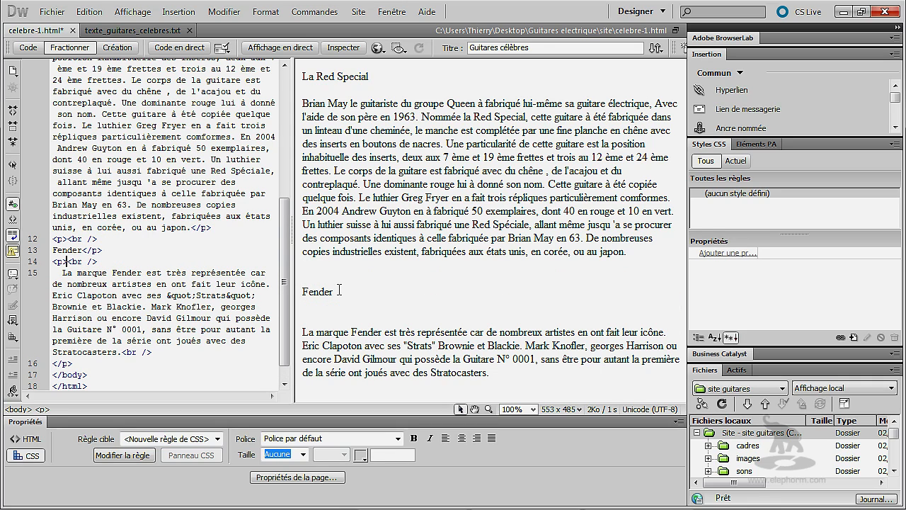
Hide and redisplay the properties inspector, and apply the En-tête 1 format to the line "La Red Special".
drag(369, 77, 295, 76)
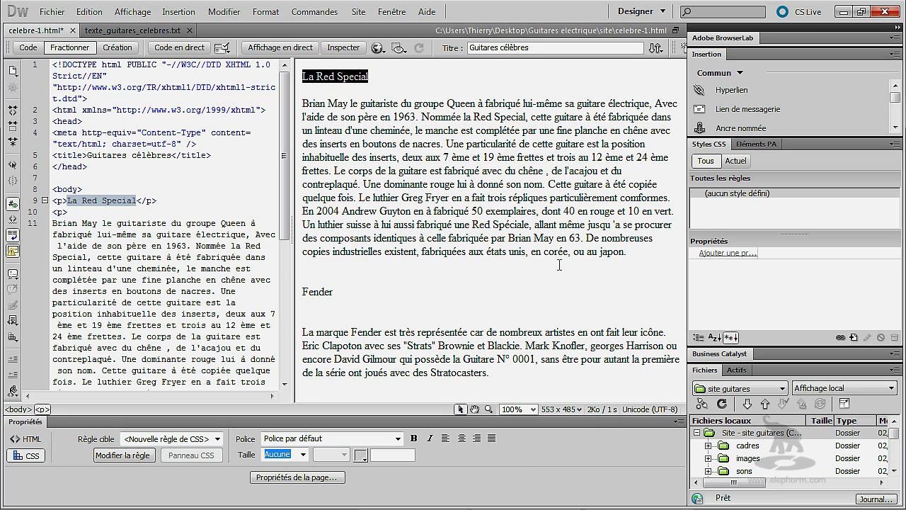
click(398, 14)
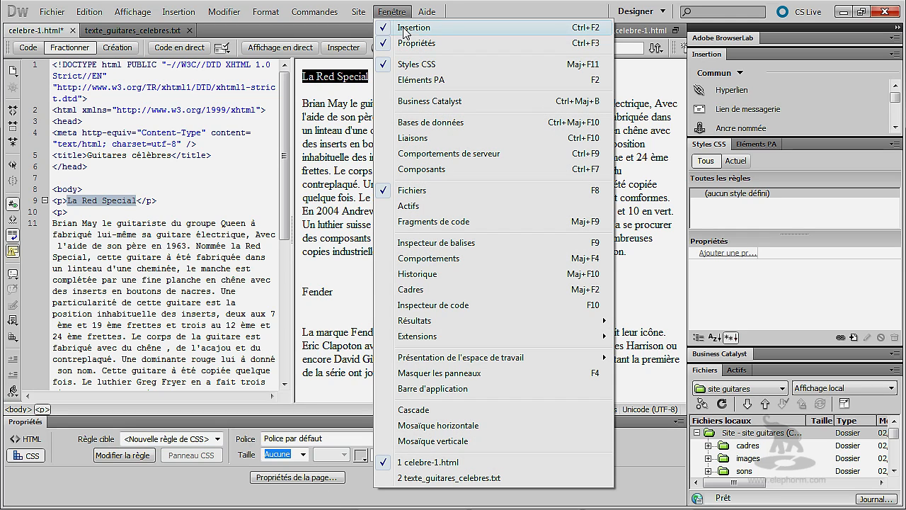
click(414, 45)
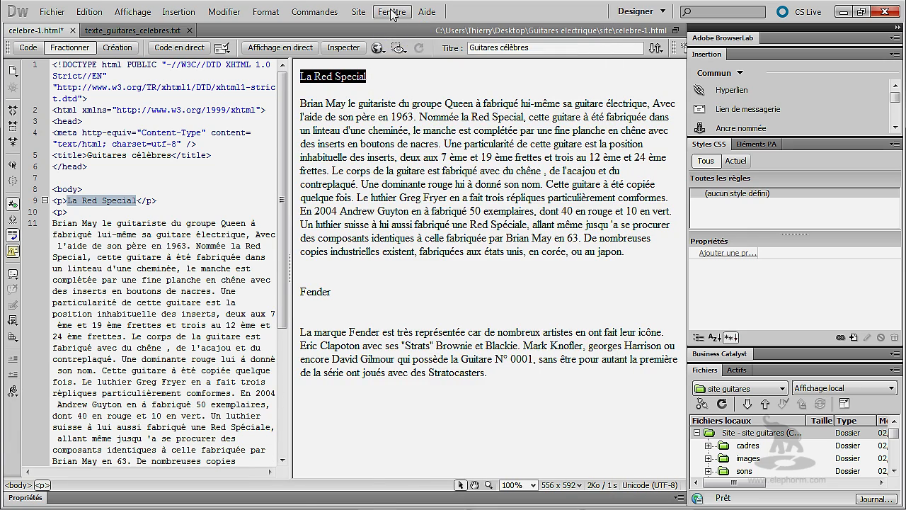
click(392, 12)
click(405, 44)
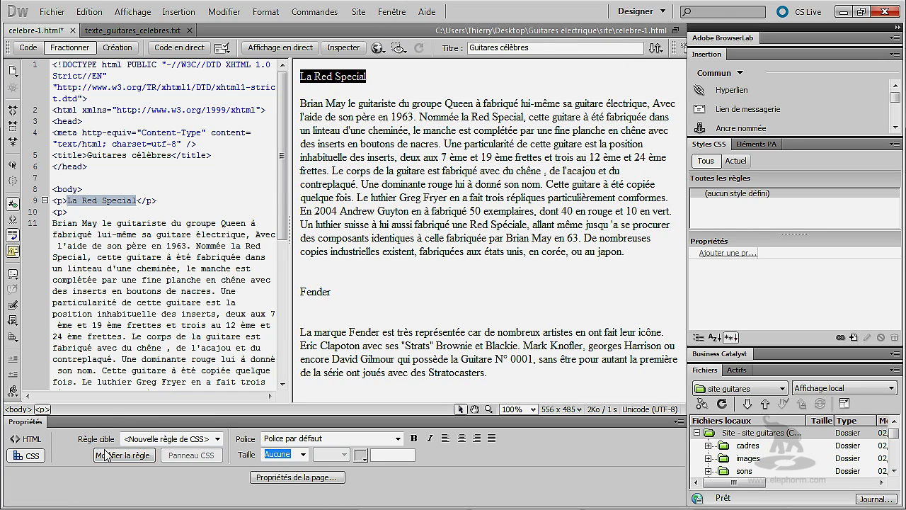
click(32, 440)
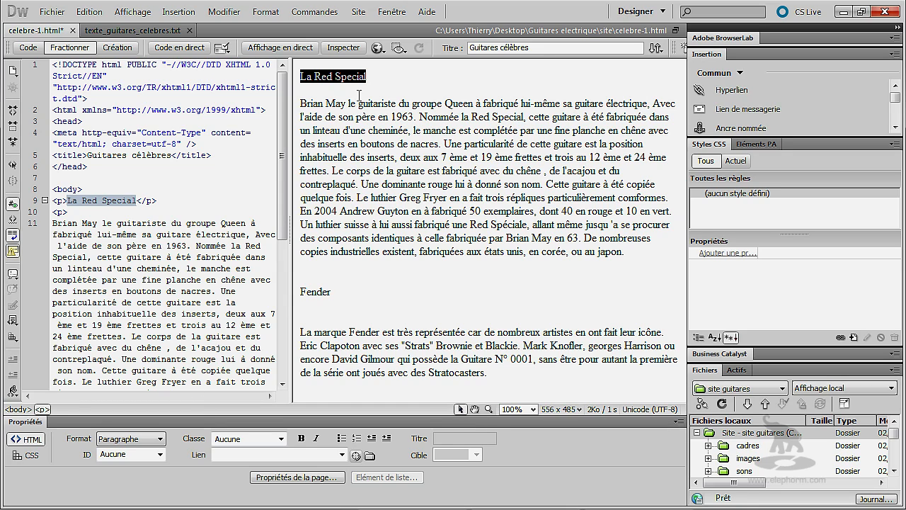
click(140, 439)
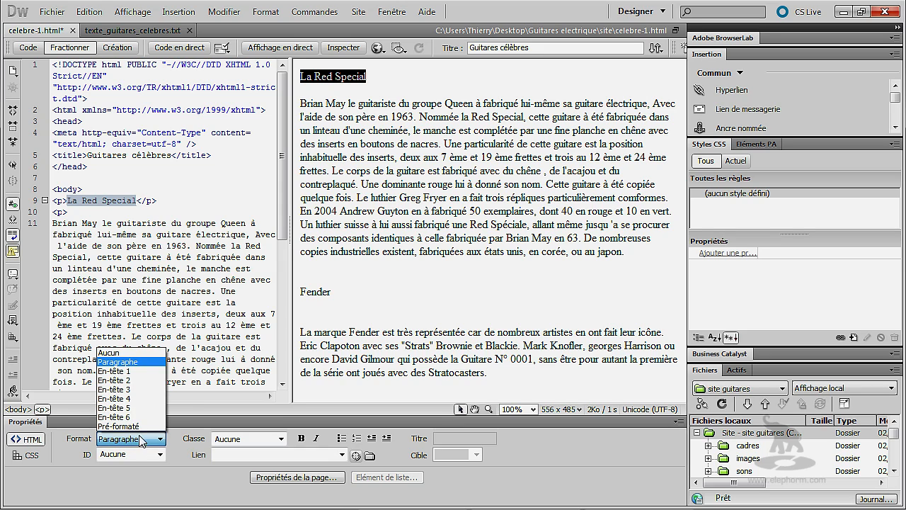
click(135, 370)
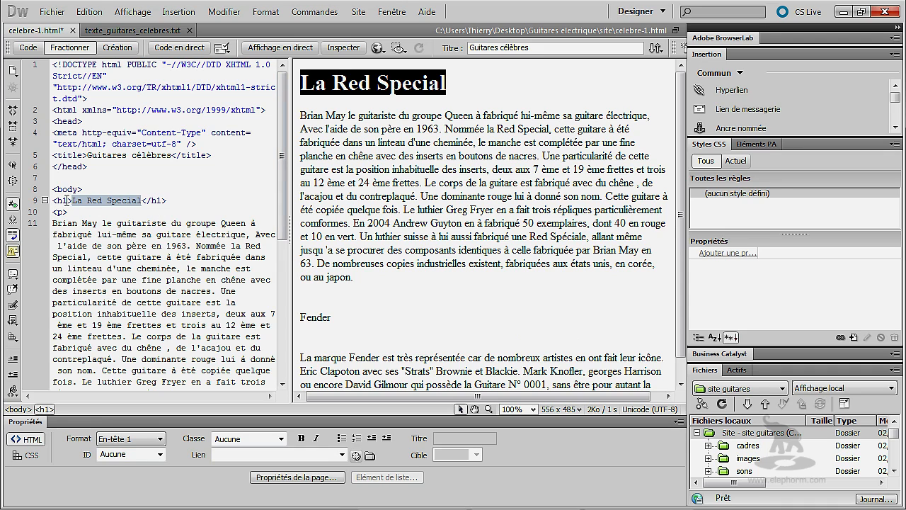
Apply the En-tête 2 format to the line "Fender".
double_click(362, 323)
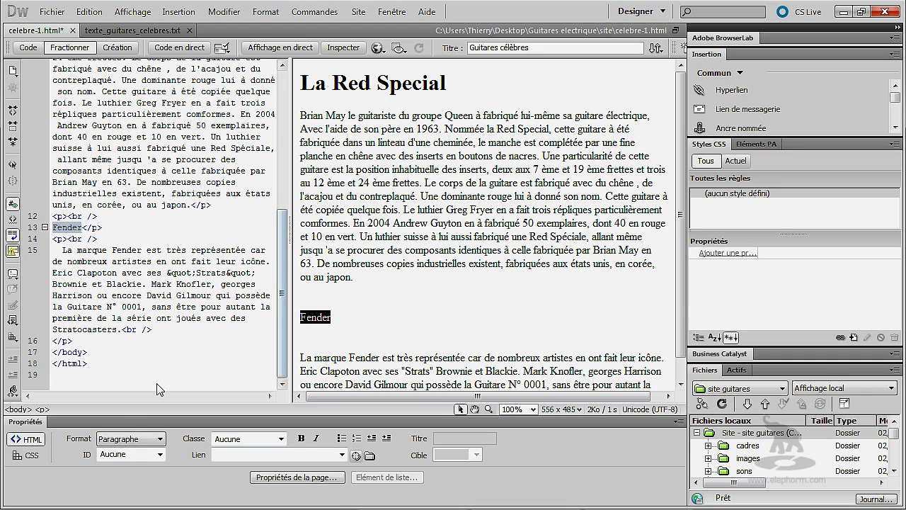
click(124, 440)
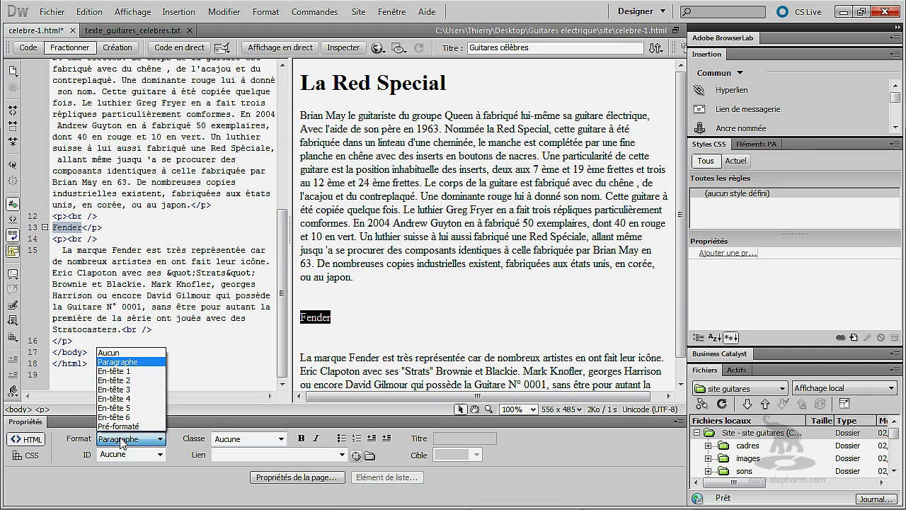
click(131, 379)
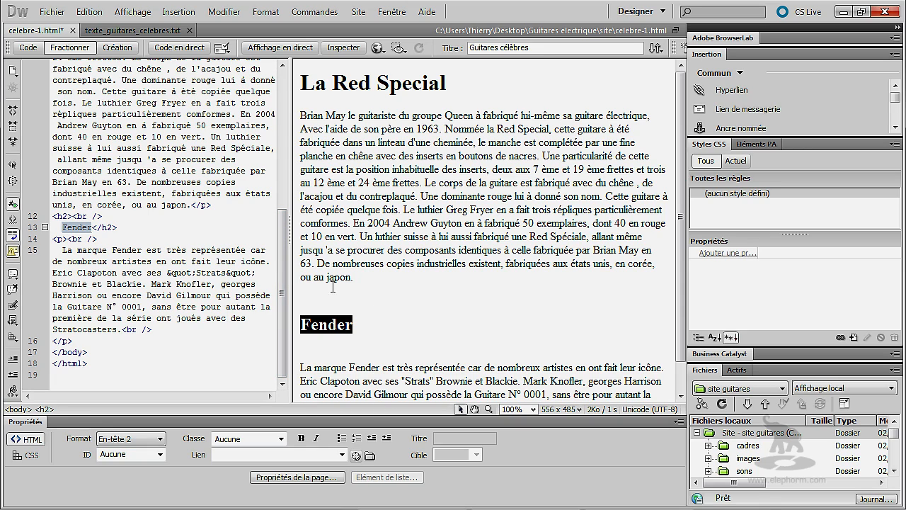
Make both occurrences of "Brian May" in the La Red Special paragraph bold.
drag(283, 290, 289, 209)
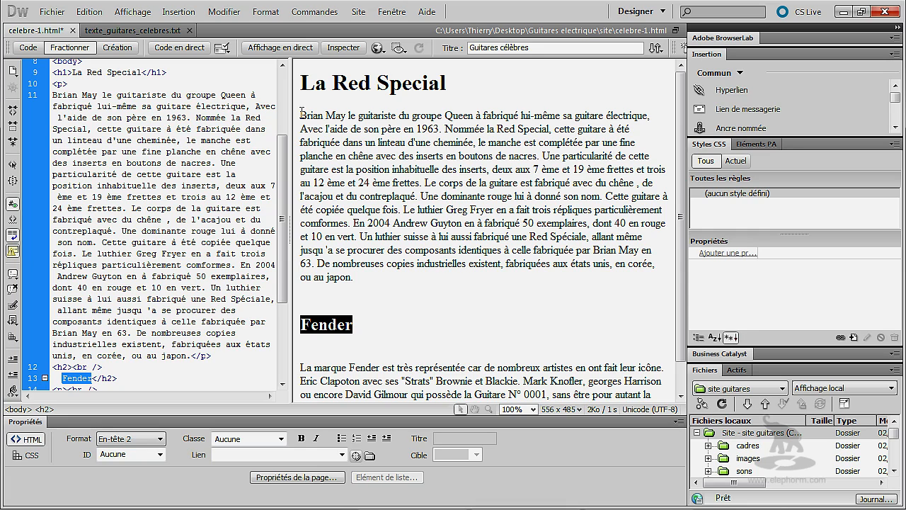
drag(301, 116, 346, 116)
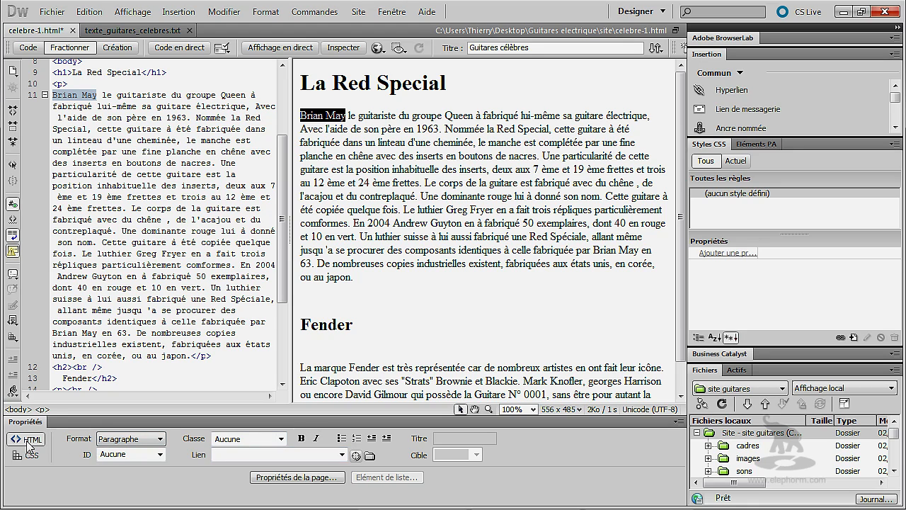
click(301, 439)
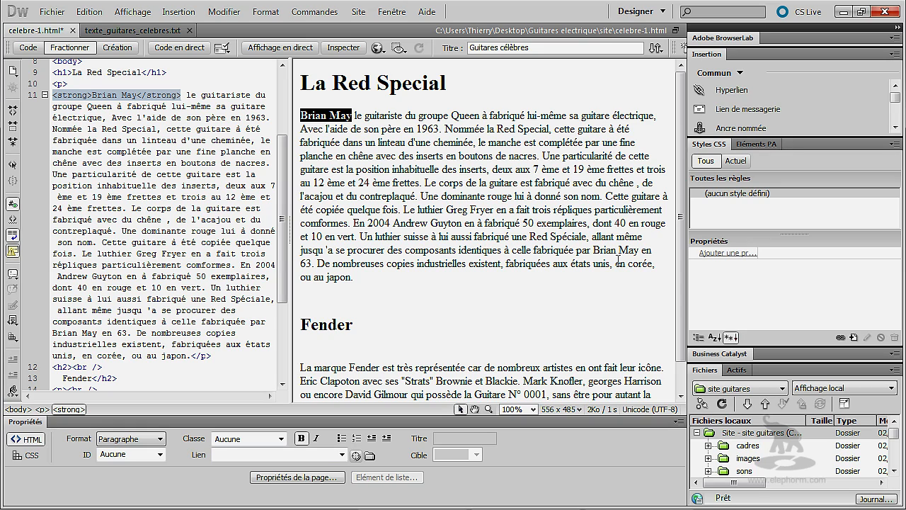
drag(593, 250, 640, 251)
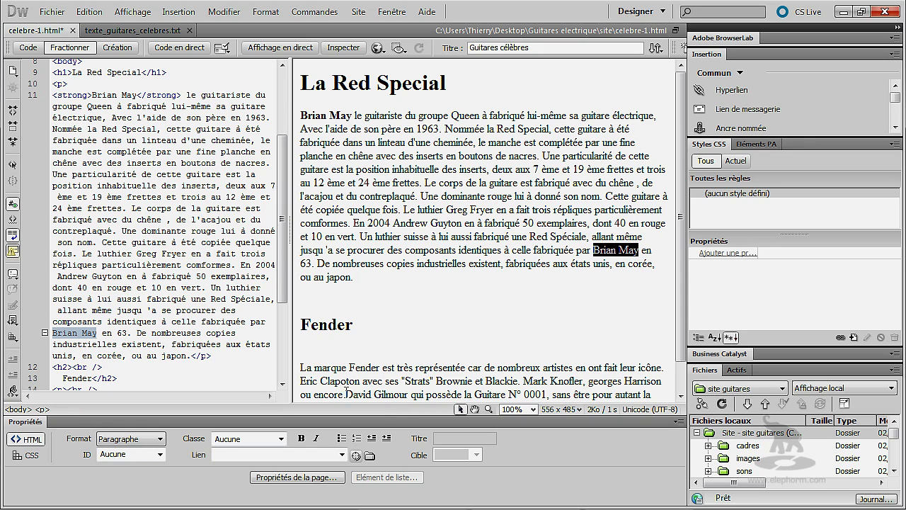
click(301, 438)
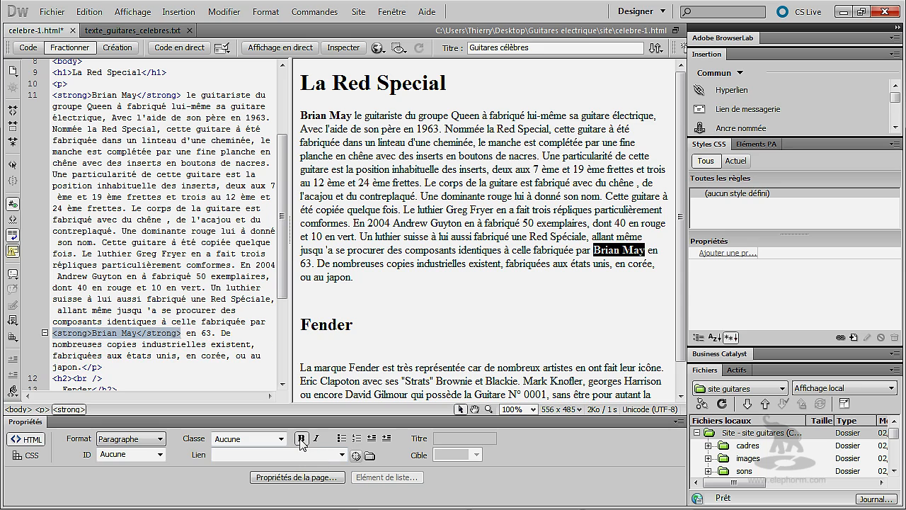
Correct the misspelled "Clapoton" to "Clapton" in the Fender paragraph and make "Eric Clapton" bold.
click(572, 320)
click(344, 348)
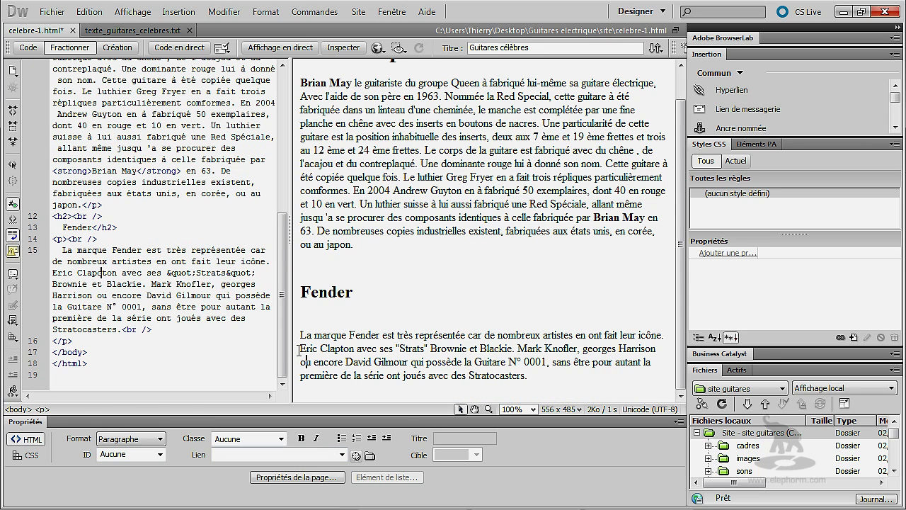
drag(301, 348, 356, 348)
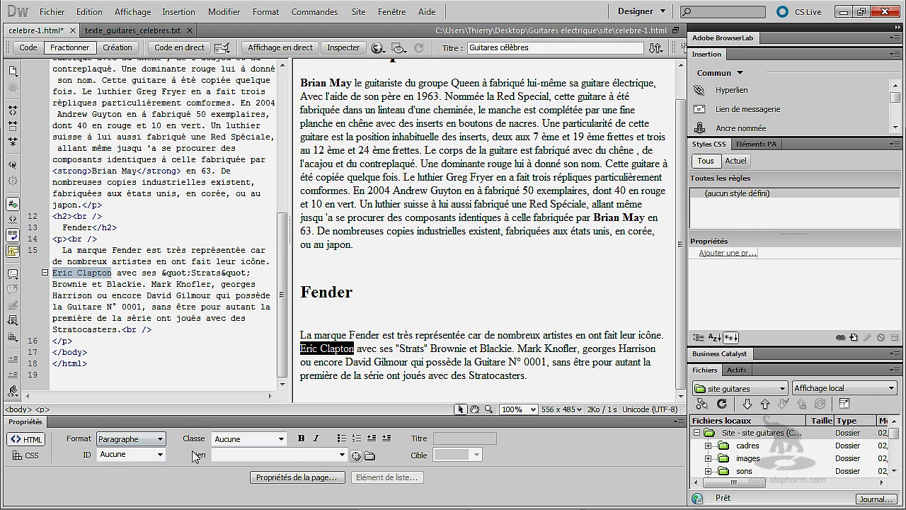
click(300, 438)
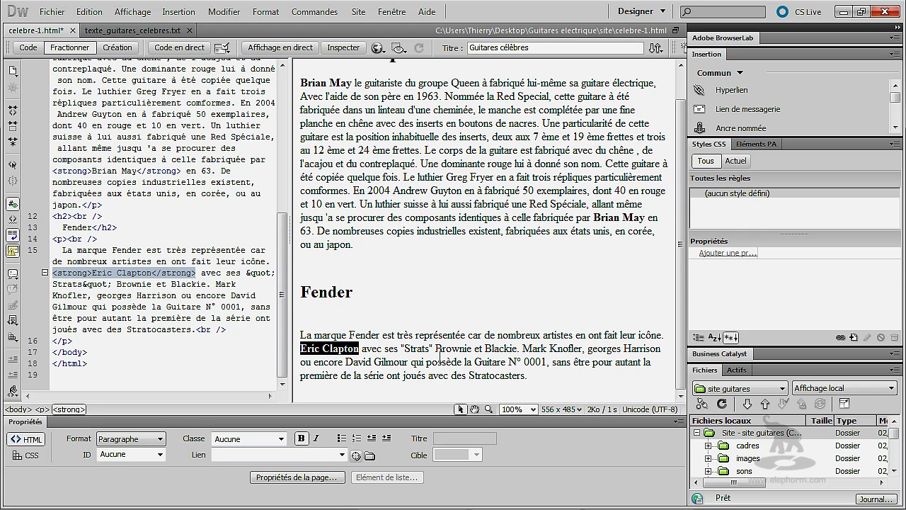
Make "Mark Knofler", "georges Harrison" and "David Gilmour" bold in the Fender paragraph.
drag(524, 348, 662, 354)
click(301, 438)
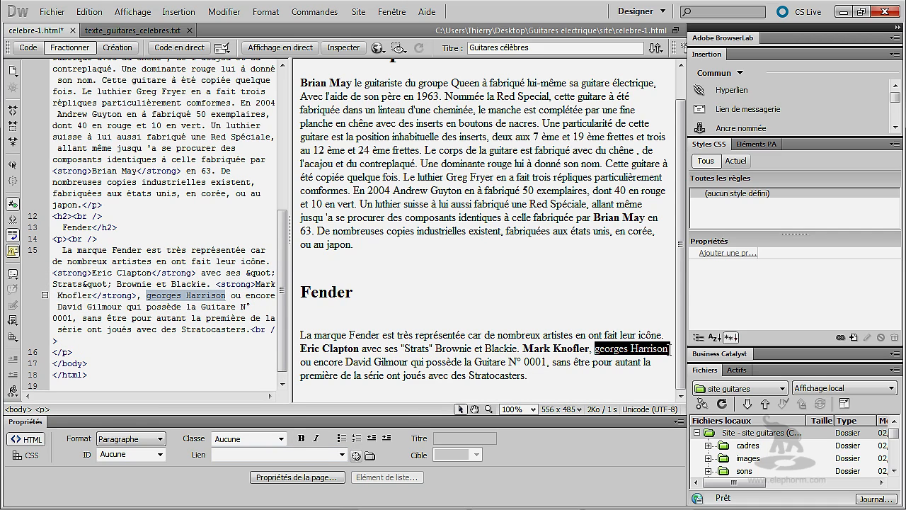
click(301, 439)
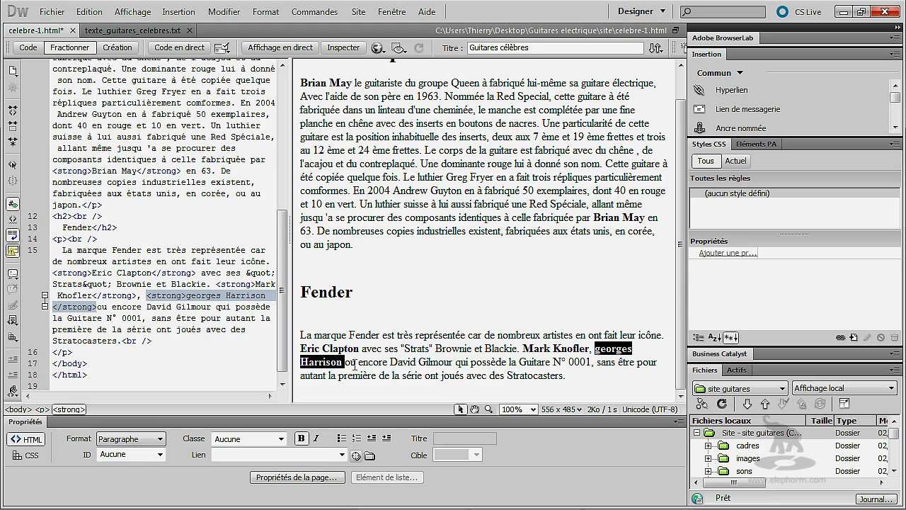
drag(389, 364, 454, 362)
click(300, 438)
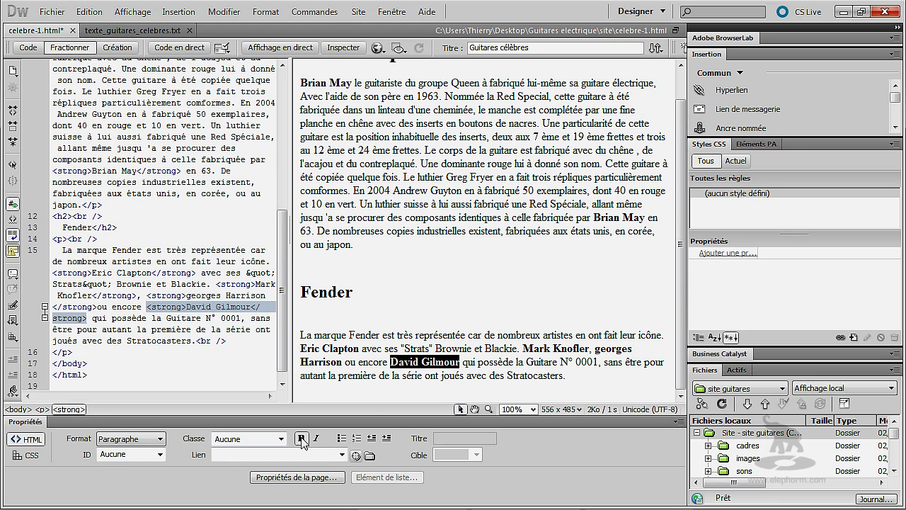
Italicize "Le luthier Greg Fryer" and "Andrew Guyton" in the La Red Special paragraph.
click(369, 293)
drag(352, 83, 300, 83)
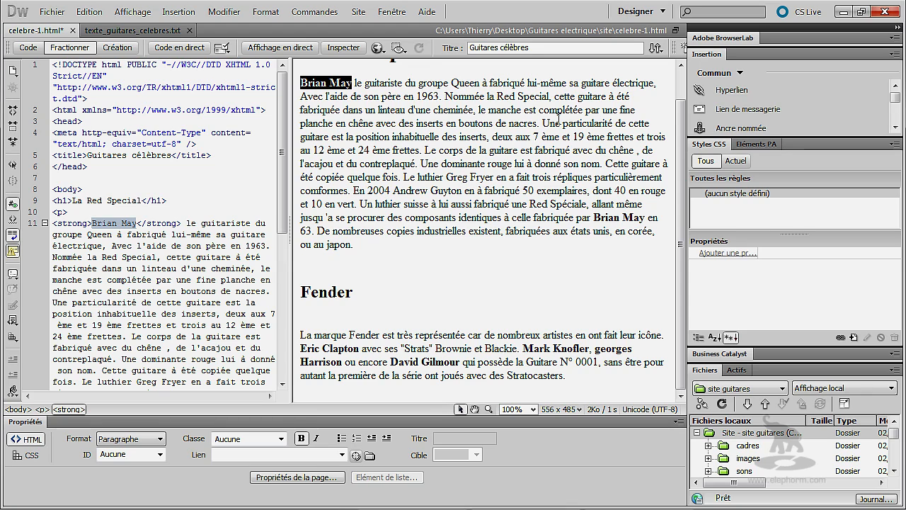
drag(406, 177, 494, 178)
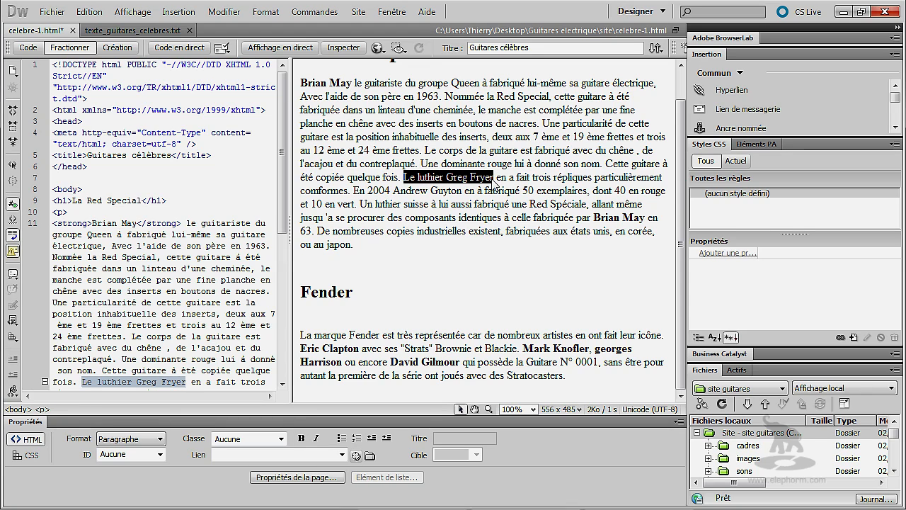
click(317, 439)
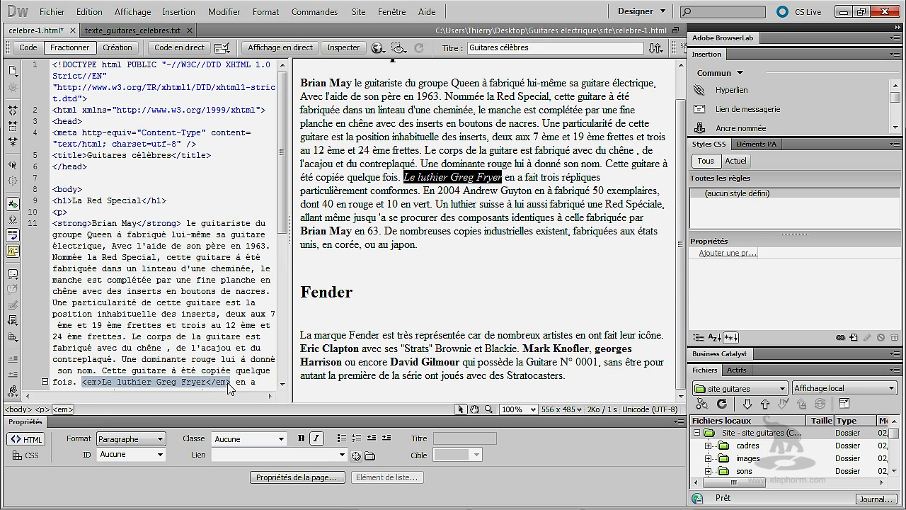
drag(463, 191, 531, 191)
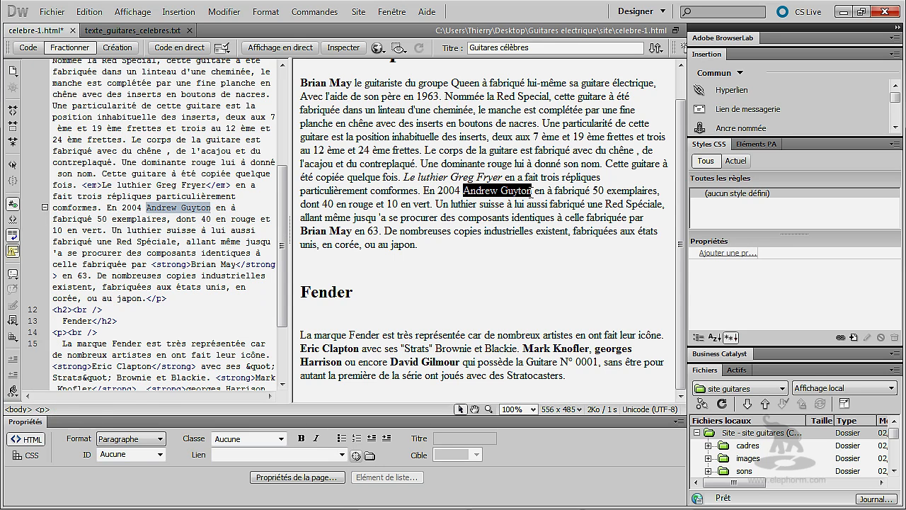
click(317, 438)
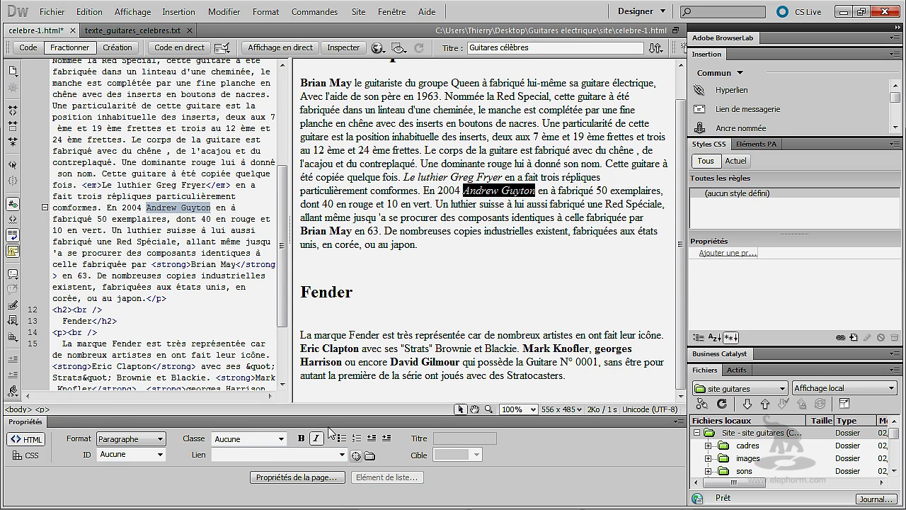
Apply the Citation style to "la Red Special" in the first paragraph.
click(461, 280)
scroll(460, 269, up, 1)
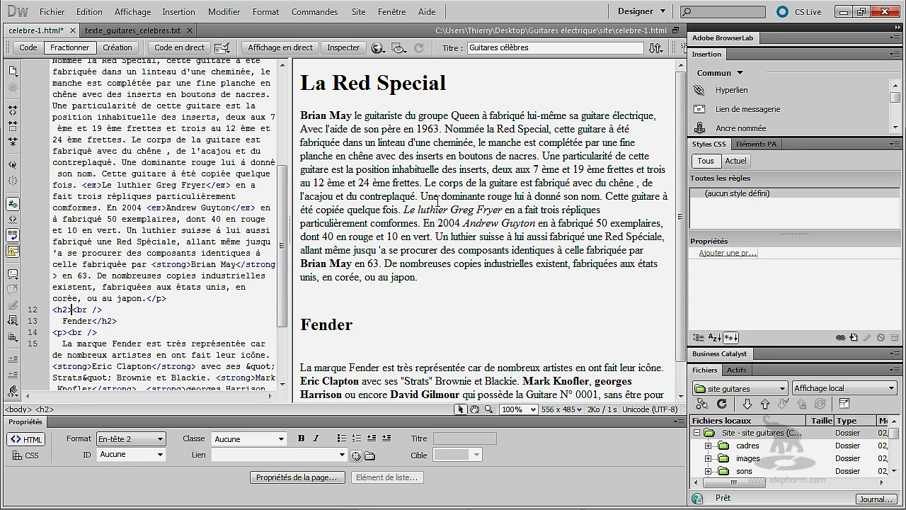
drag(487, 128, 549, 130)
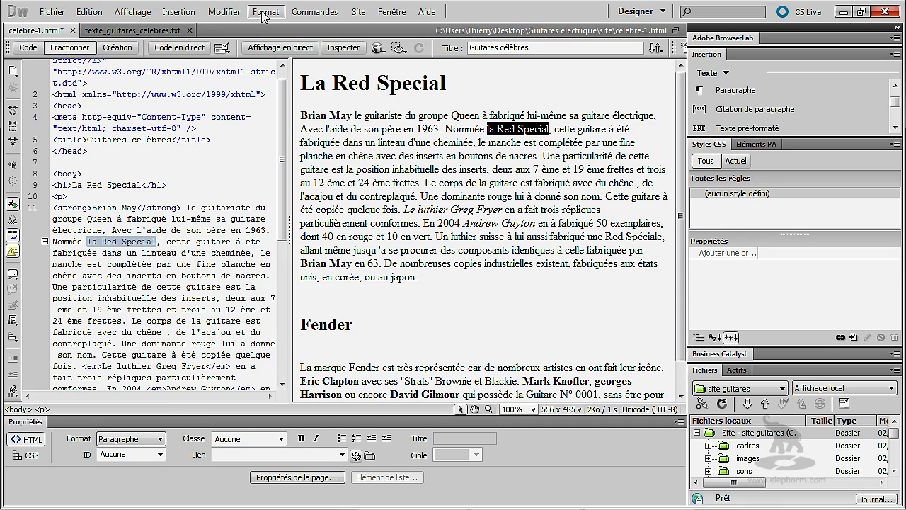
click(264, 12)
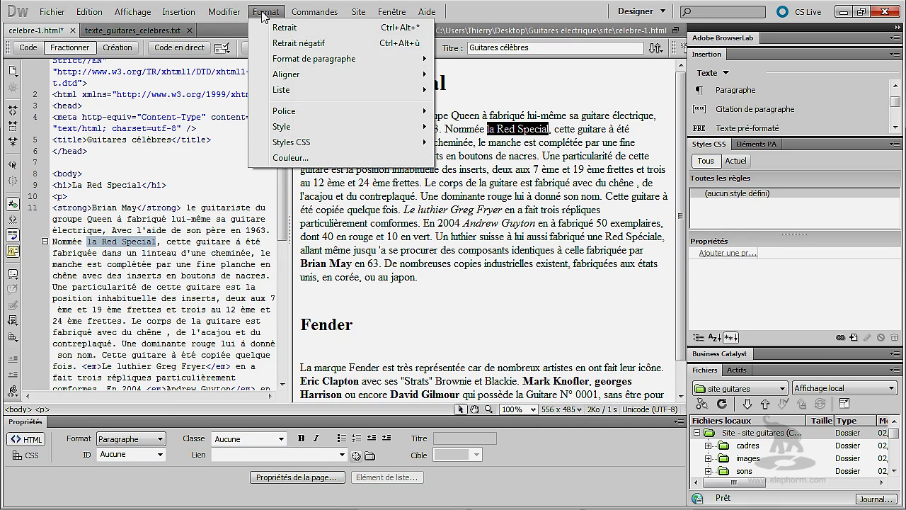
mouse_move(281, 130)
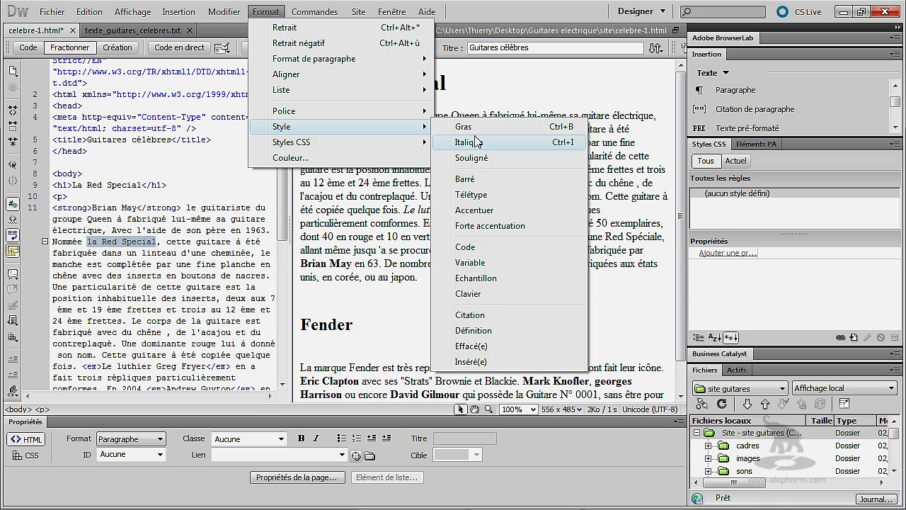
click(476, 315)
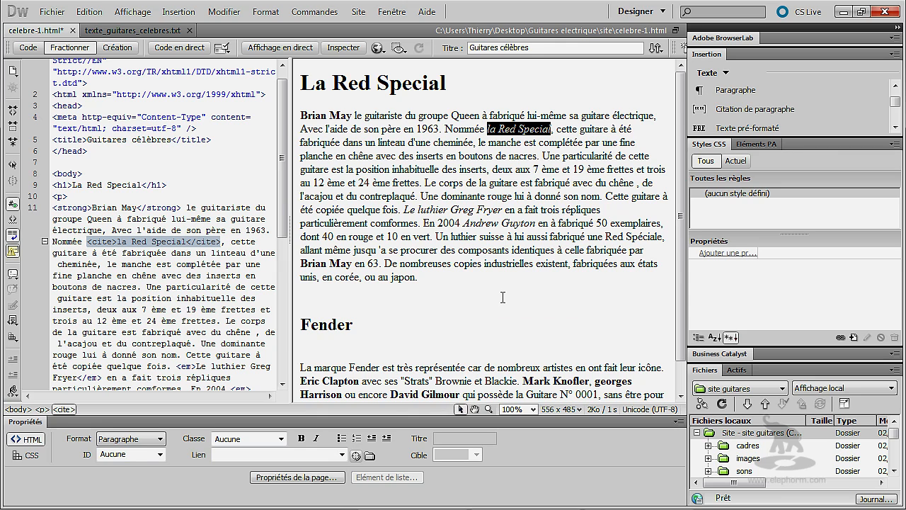
scroll(502, 297, down, 1)
scroll(499, 303, up, 1)
click(356, 82)
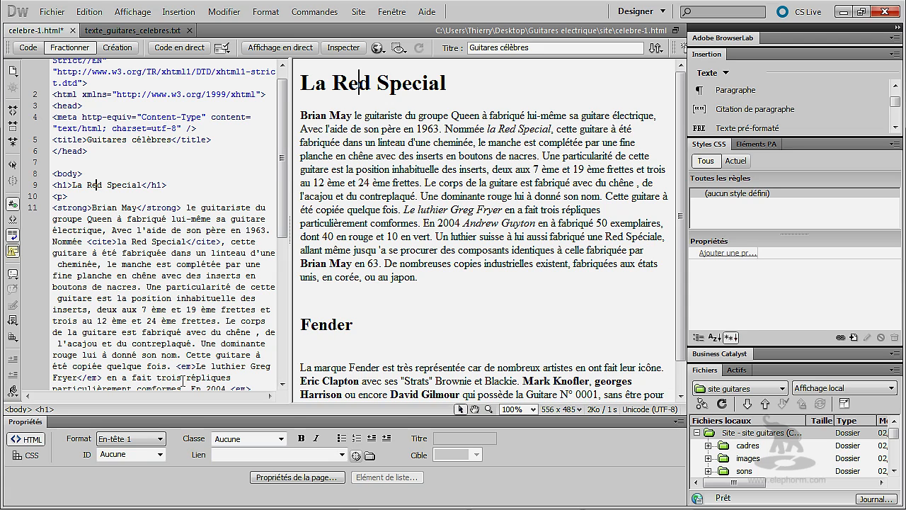
Examine the code tags behind the bold "Brian May", the "la Red Special" citation and the La Red Special heading.
drag(287, 214, 287, 236)
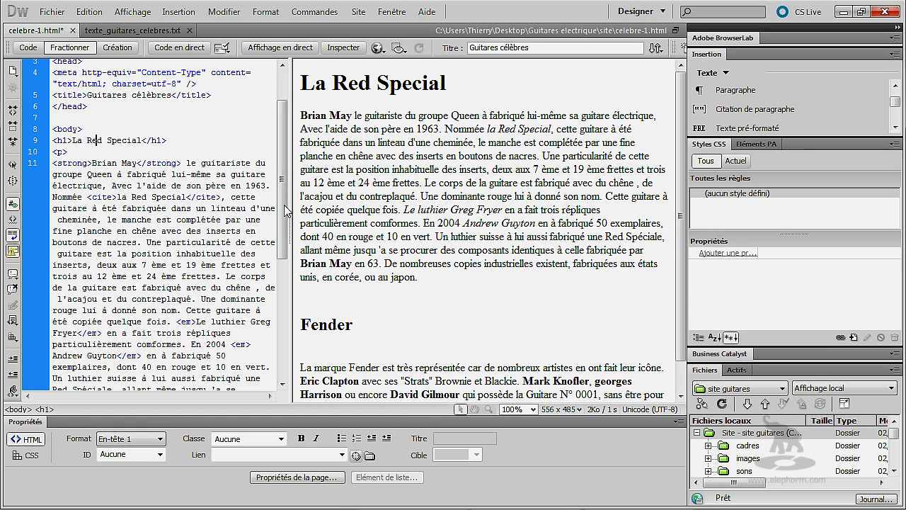
drag(352, 115, 300, 116)
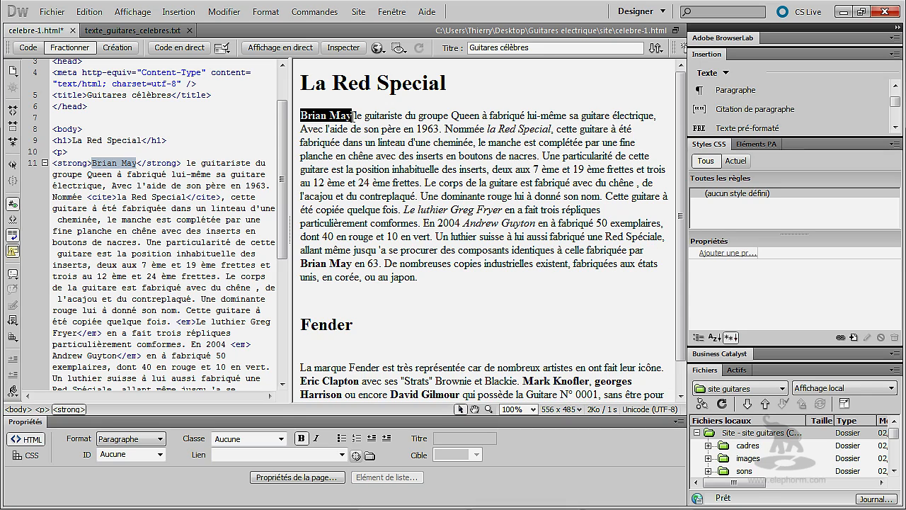
click(352, 114)
drag(353, 115, 300, 115)
drag(220, 197, 88, 198)
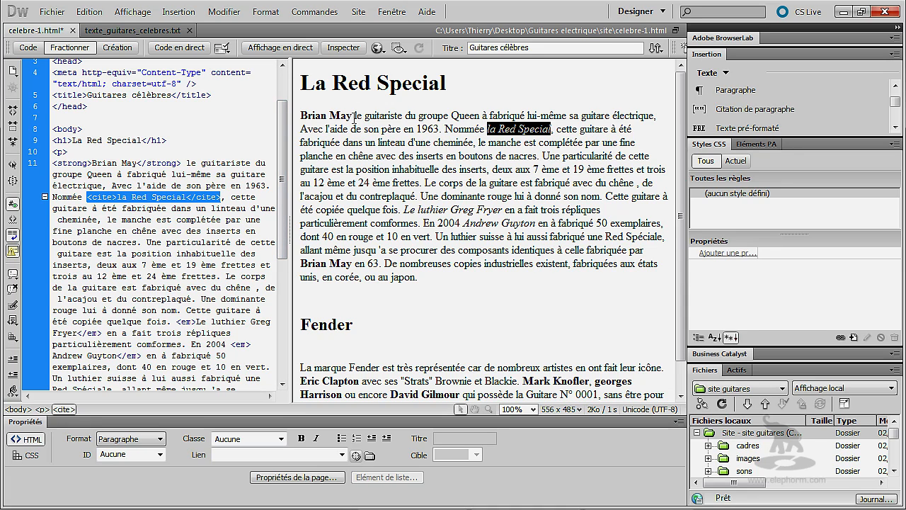
drag(354, 113, 298, 116)
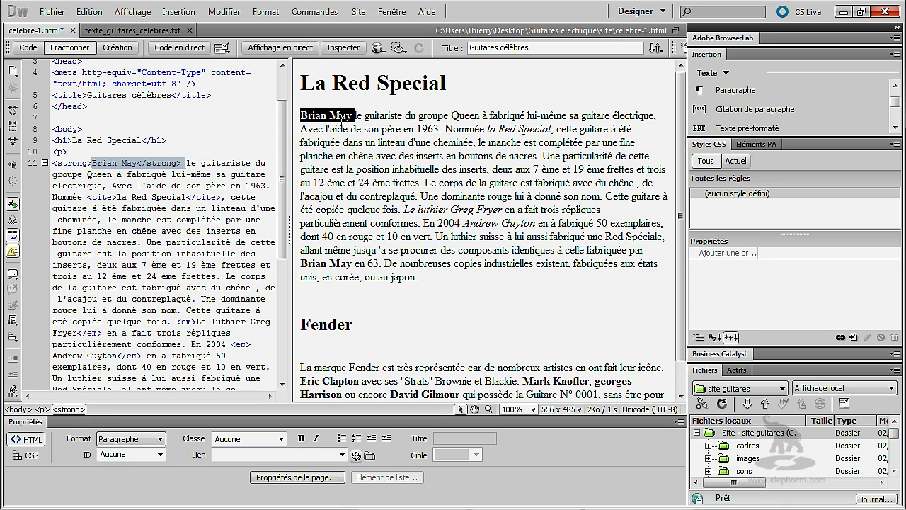
click(454, 84)
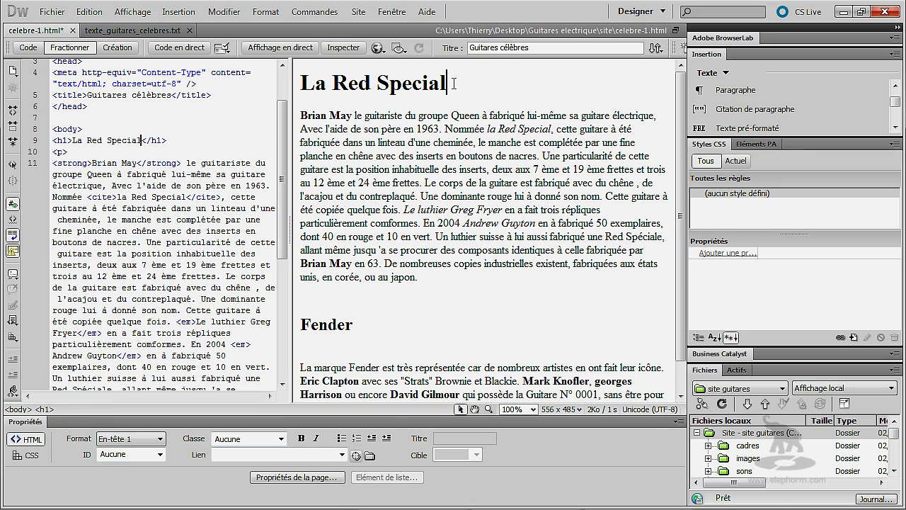
drag(454, 83, 299, 83)
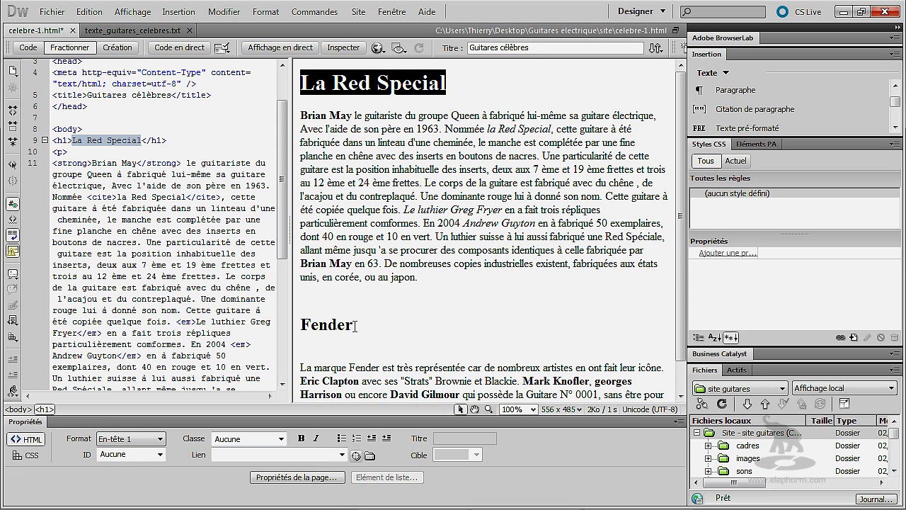
Delete the line break tag before the Fender heading text in the code.
drag(355, 327, 300, 324)
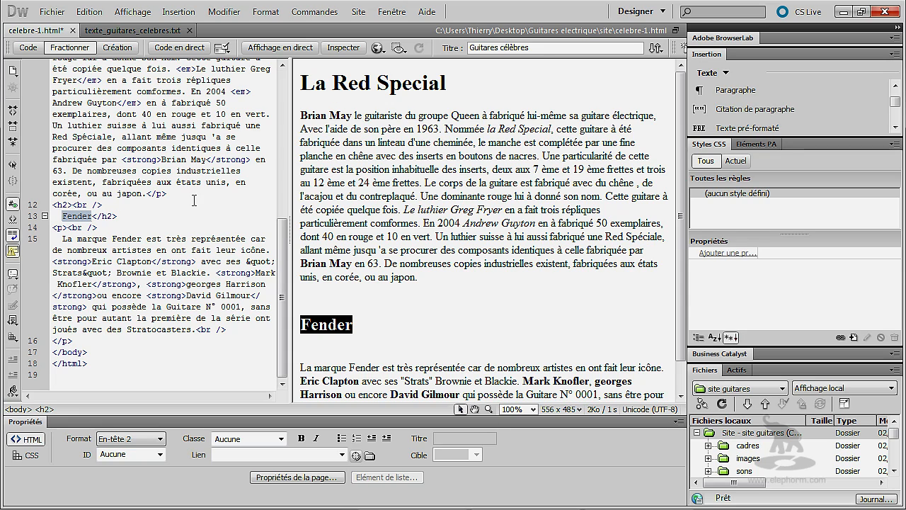
click(113, 204)
key(BackSpace)
key(BackSpace)
key(BackSpace)
key(BackSpace)
key(BackSpace)
key(BackSpace)
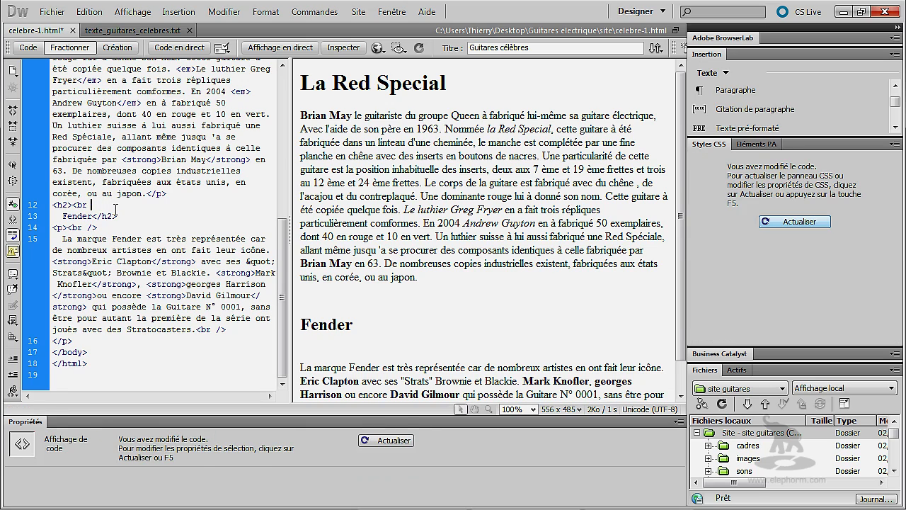
Delete the line break tag at the start of the Fender paragraph in the code and refresh the page view.
click(106, 228)
key(BackSpace)
key(BackSpace)
key(BackSpace)
key(BackSpace)
key(BackSpace)
key(BackSpace)
click(394, 440)
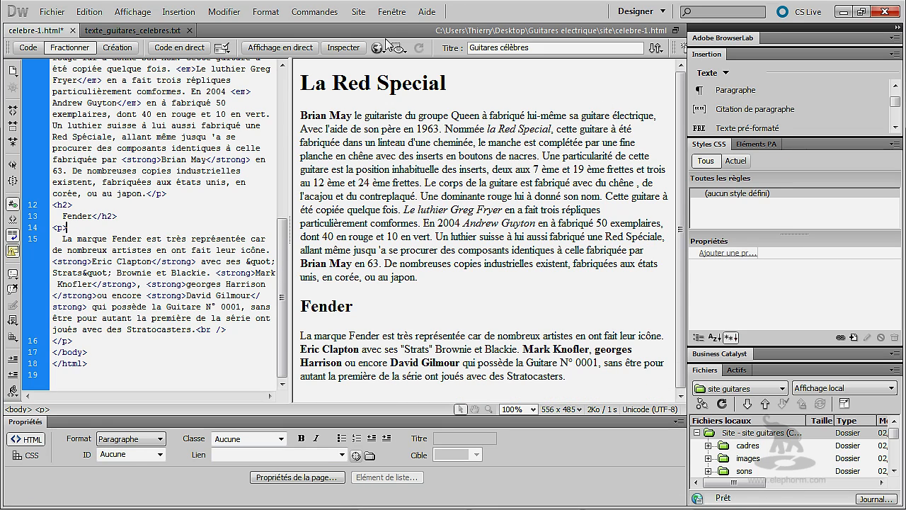
Save all open documents and preview the page in Firefox, closing the browser when done.
click(52, 12)
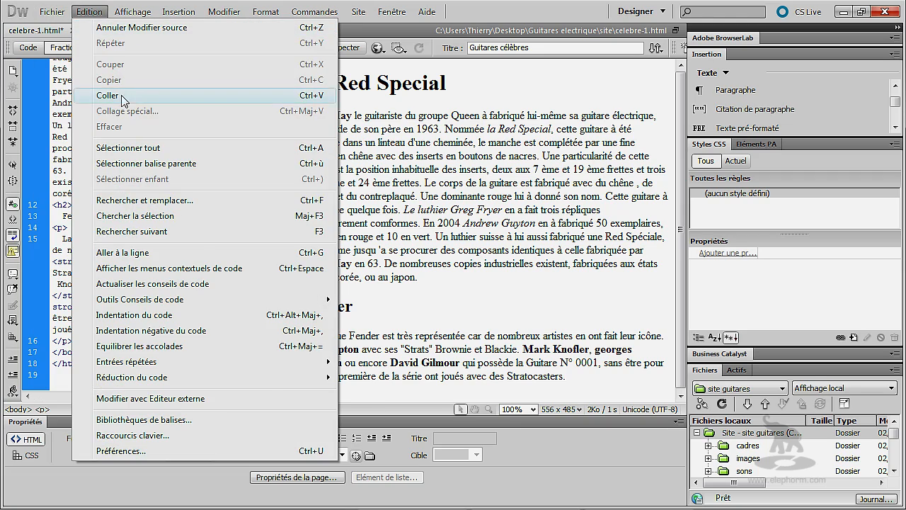
click(78, 163)
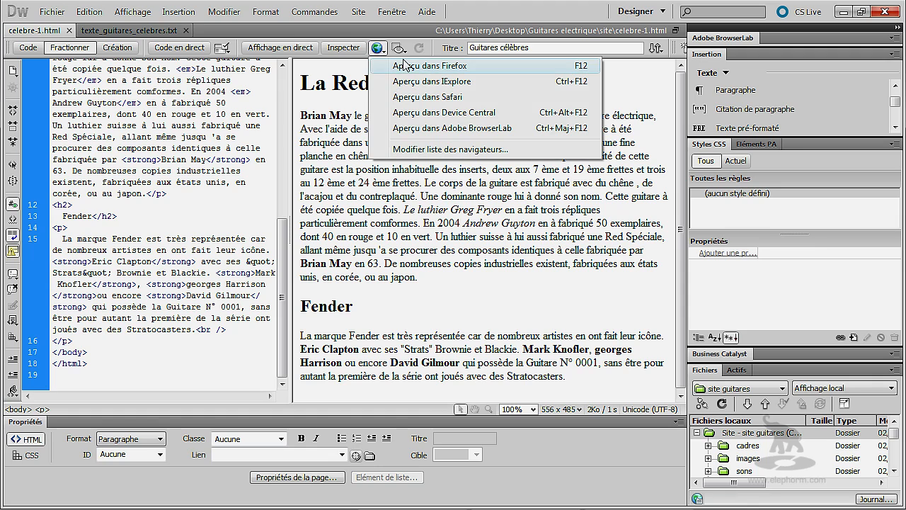
click(409, 65)
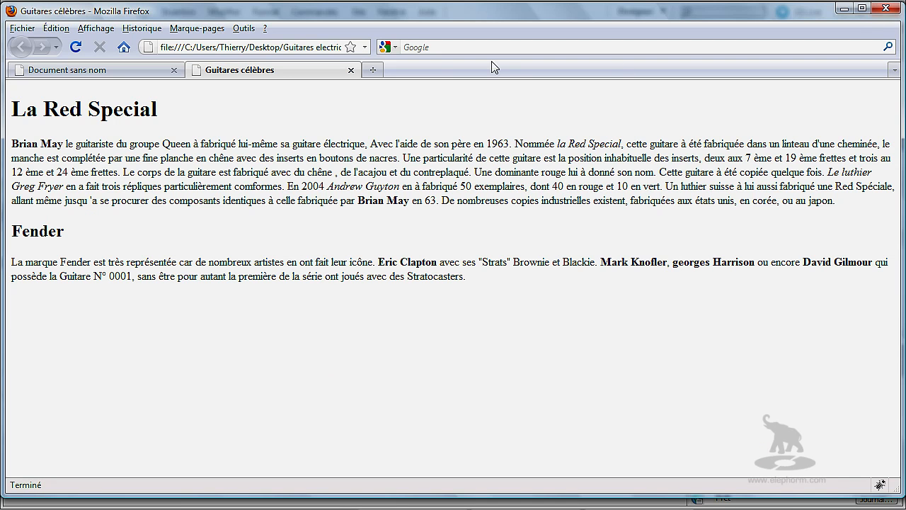
click(885, 9)
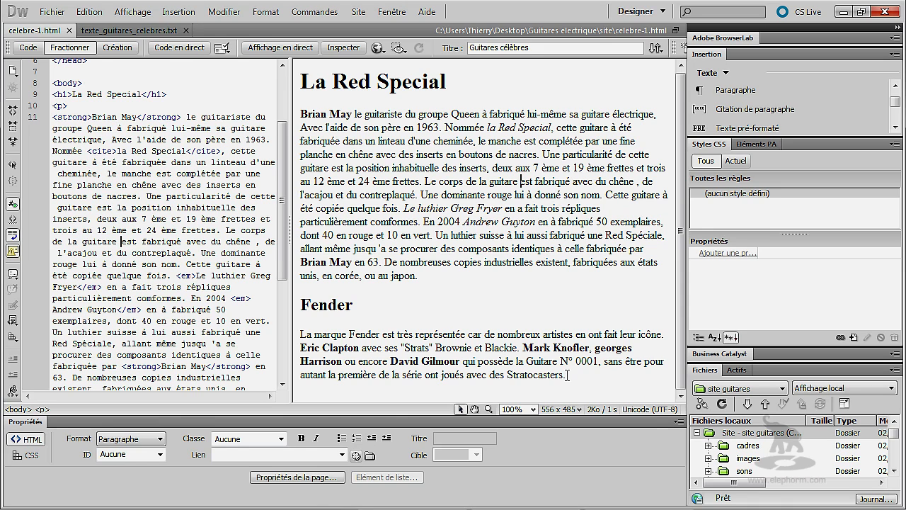
Copy the whole page content and add two empty paragraphs after the Fender text.
drag(566, 376, 290, 76)
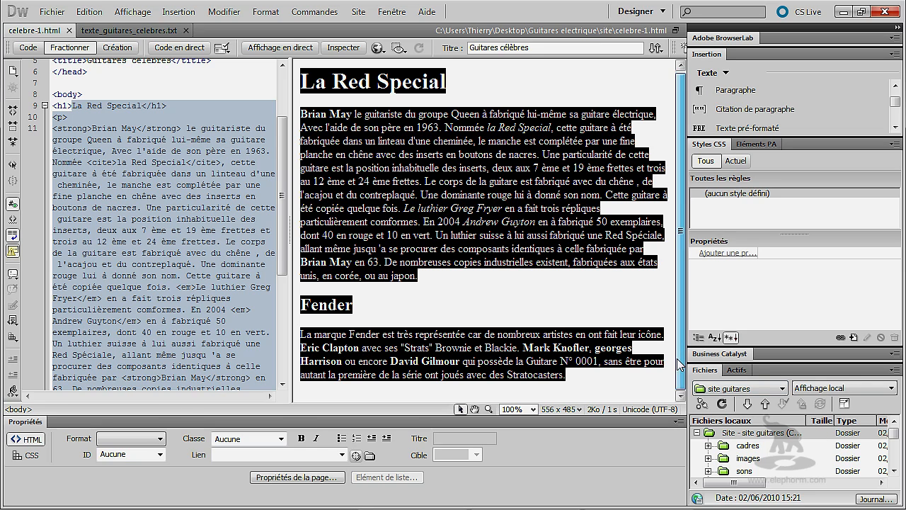
click(606, 382)
key(Return)
key(Return)
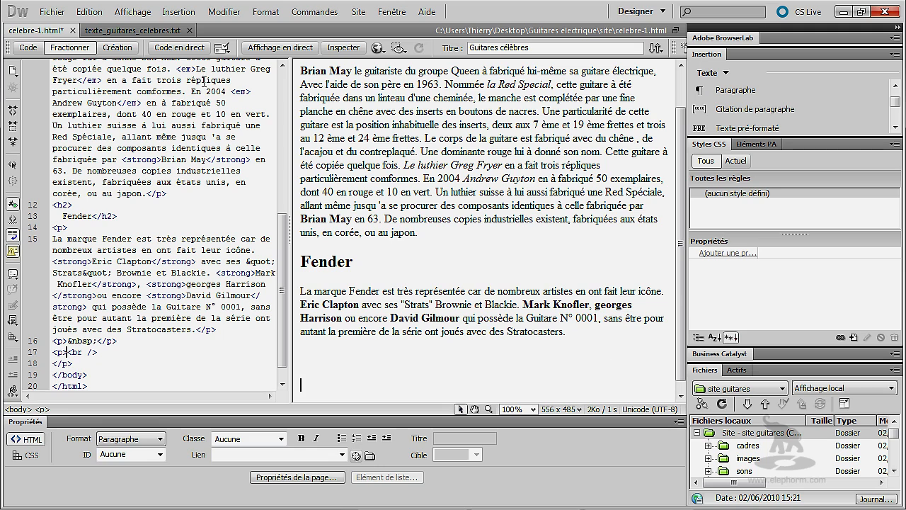
Try pasting the copied content with Paste Special as "Texte seul" at the end of the page, and undo it.
click(89, 12)
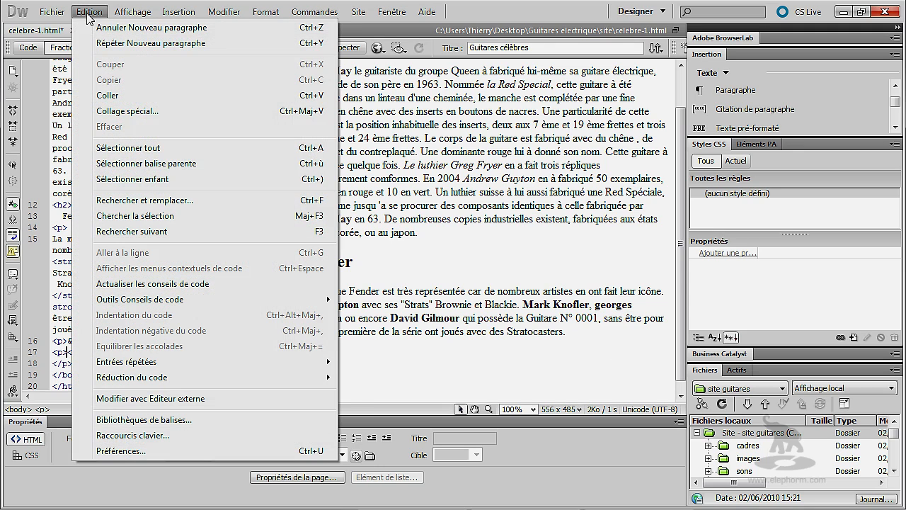
click(141, 115)
drag(466, 171, 742, 46)
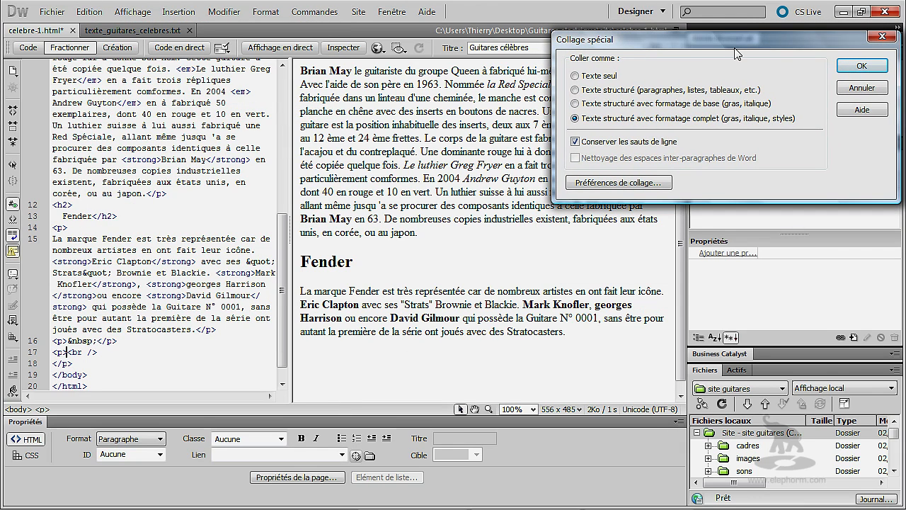
click(576, 75)
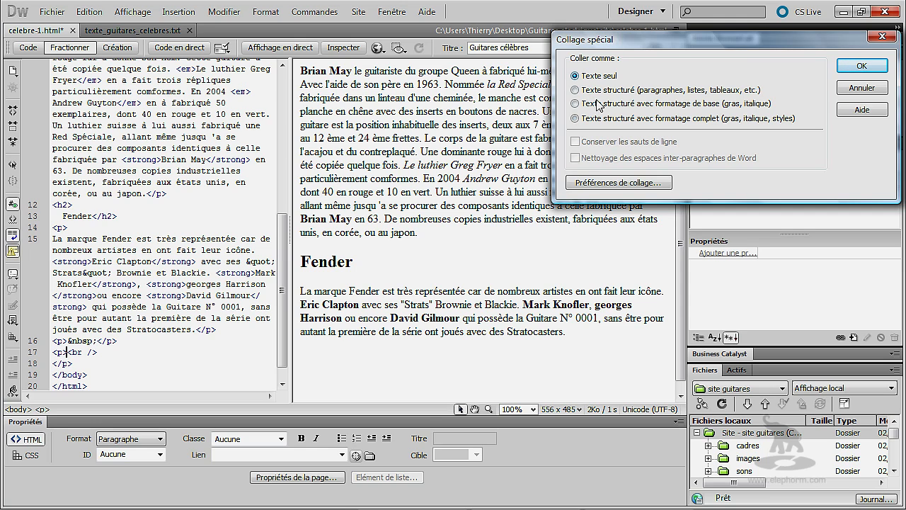
click(863, 65)
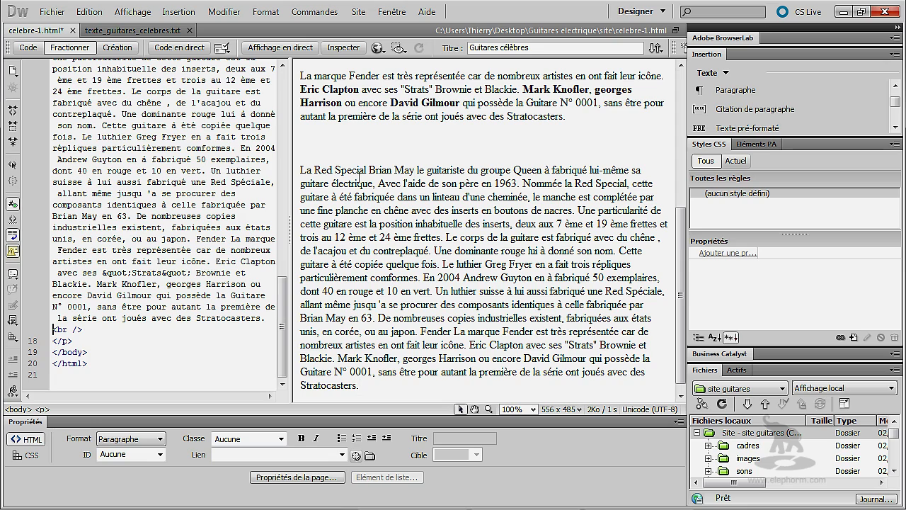
drag(282, 304, 286, 272)
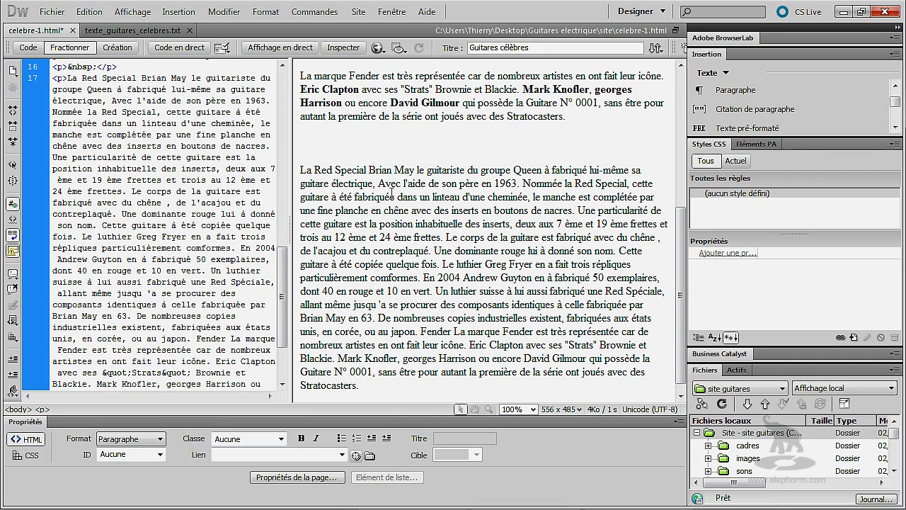
key(ctrl+z)
Paste the copied content below the Fender paragraph with Paste Special as "Texte structuré (paragraphes, listes, tableaux, etc.)", keeping line breaks.
click(350, 361)
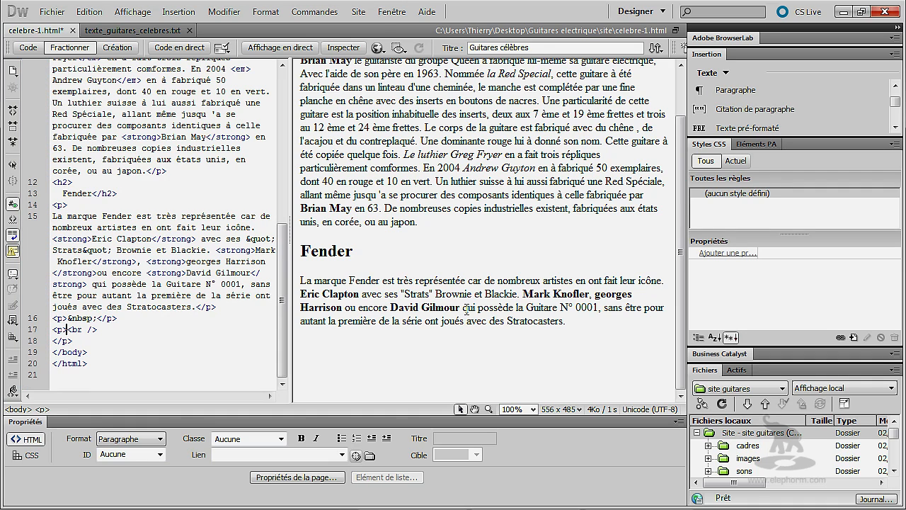
click(305, 347)
click(104, 13)
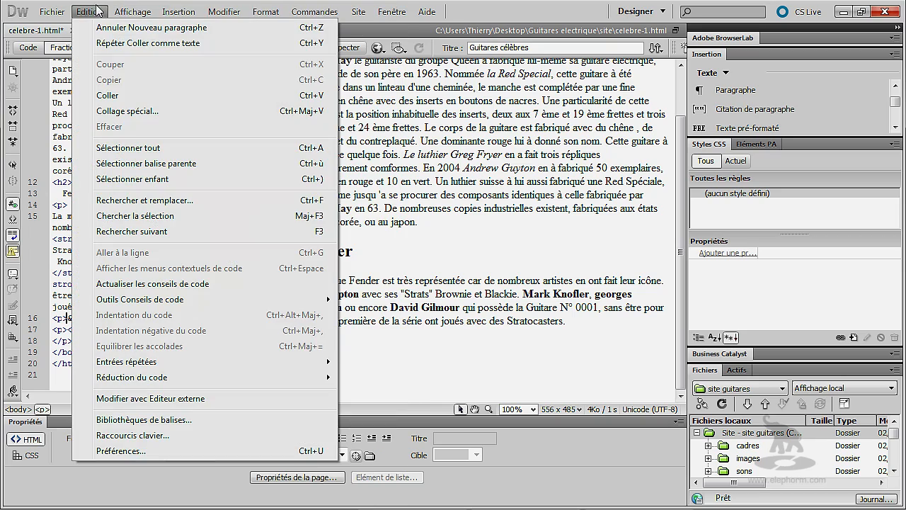
click(107, 113)
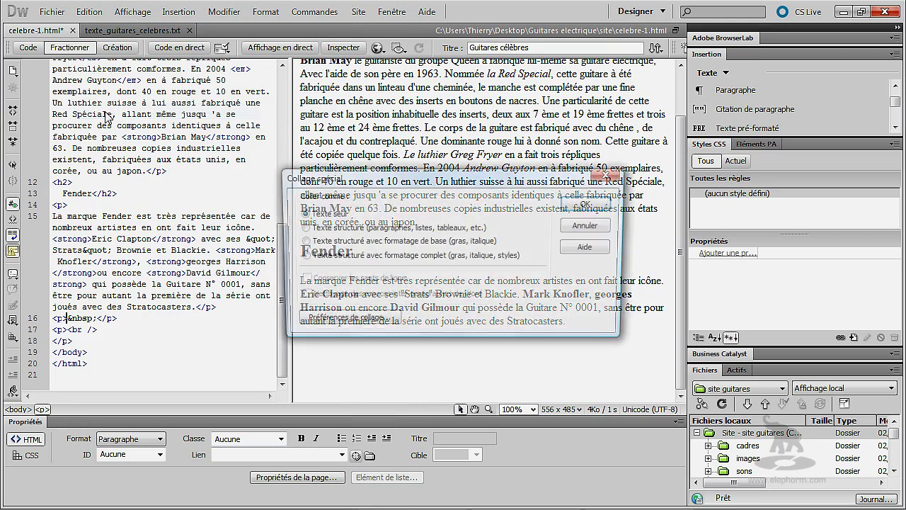
click(314, 228)
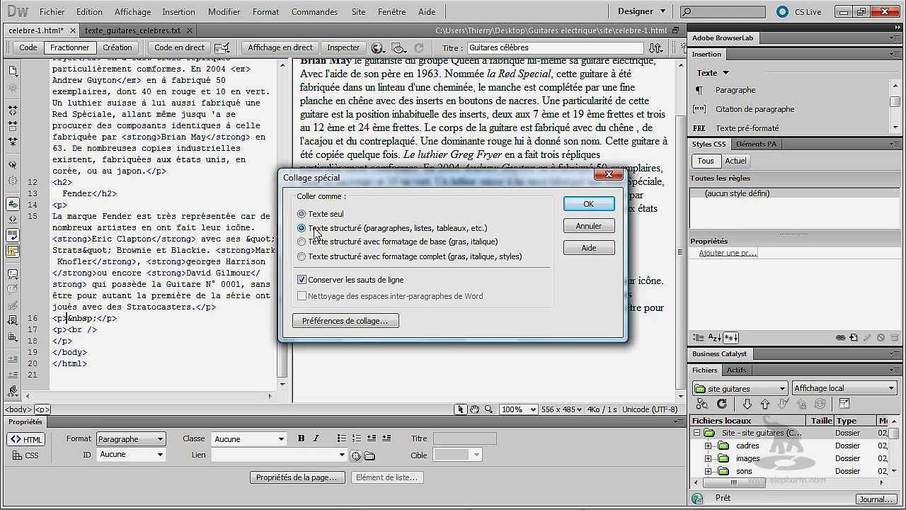
click(588, 204)
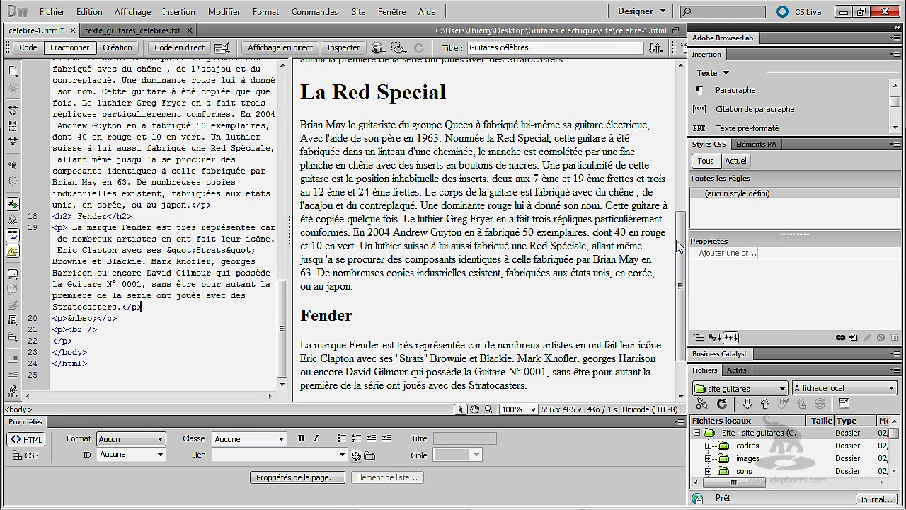
Compare the headings and bold names of the pasted content with those of the original text.
drag(681, 246, 683, 144)
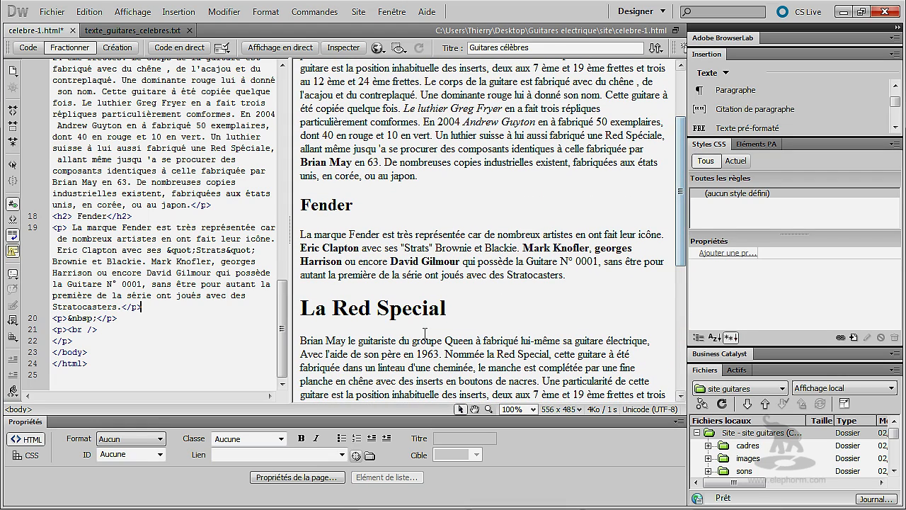
drag(445, 309, 303, 301)
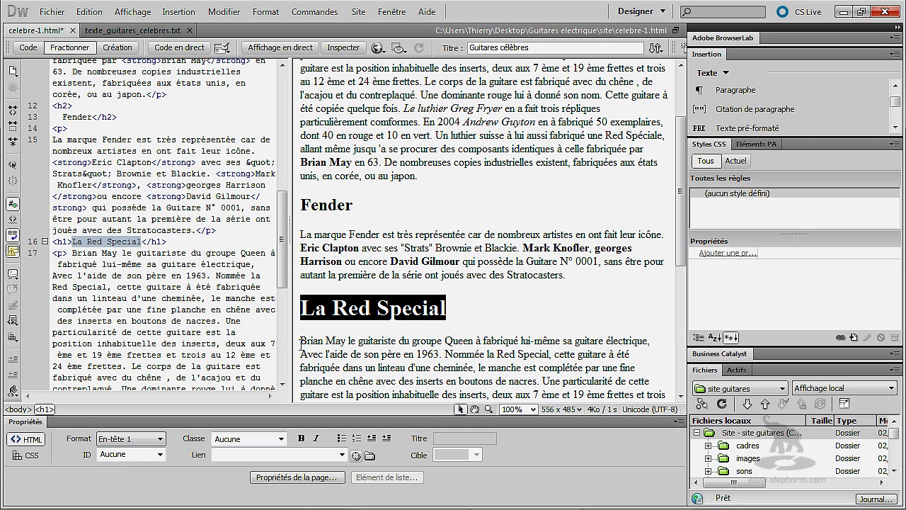
drag(631, 247, 544, 249)
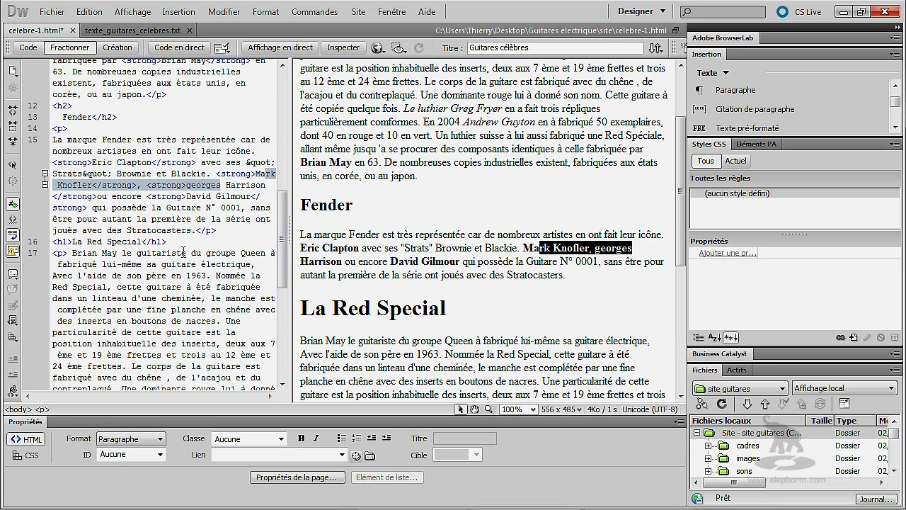
drag(682, 248, 683, 313)
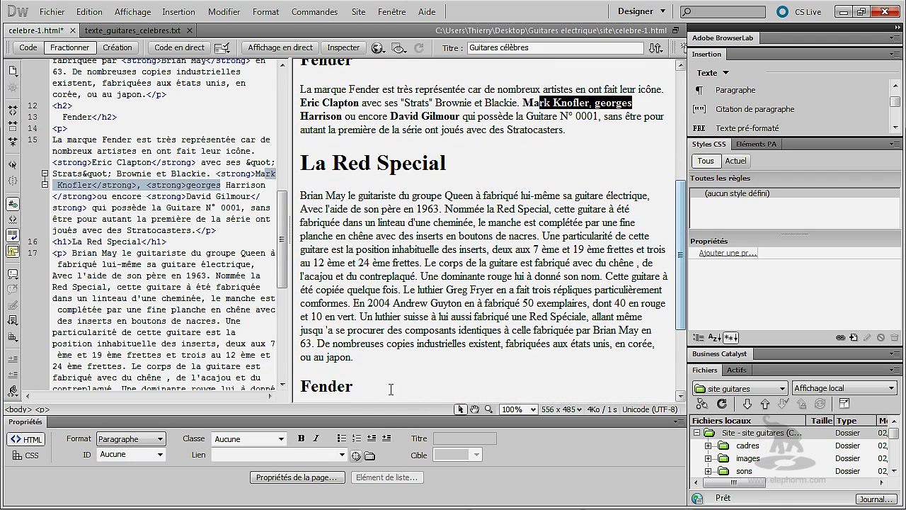
Undo the last paste and paste the content again with Paste Special as "Texte structuré avec formatage de base (gras, italique)", keeping line breaks.
key(ctrl+z)
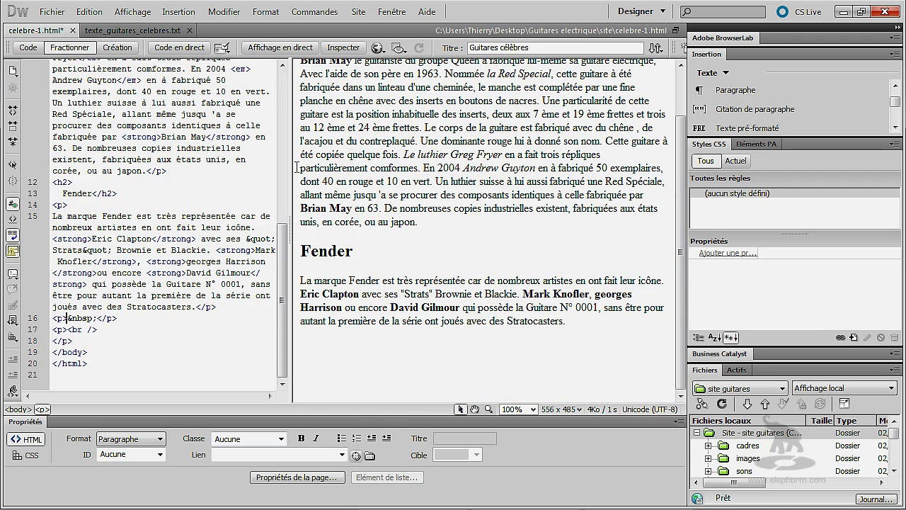
click(90, 12)
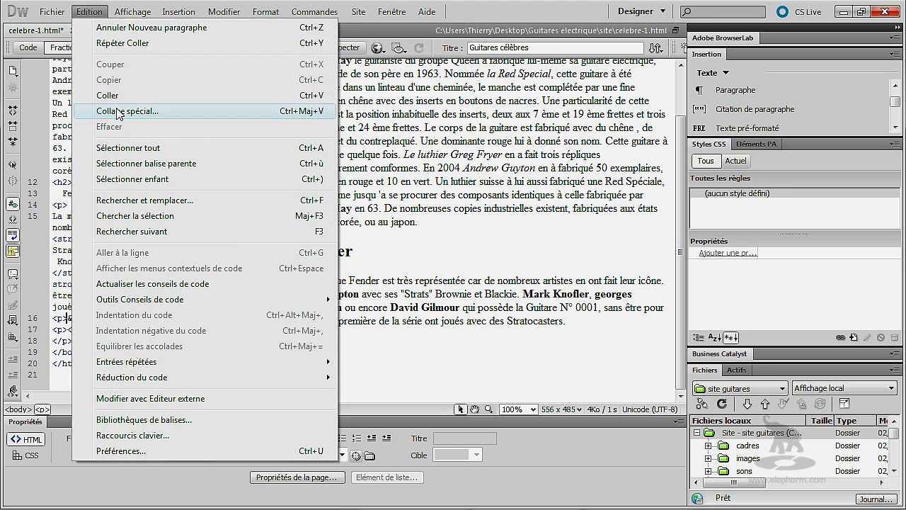
click(119, 112)
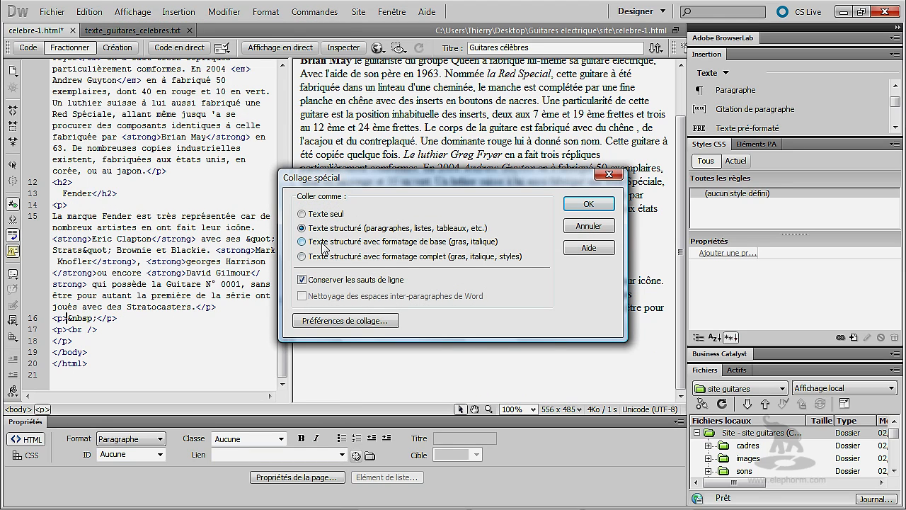
click(588, 204)
scroll(681, 244, down, 2)
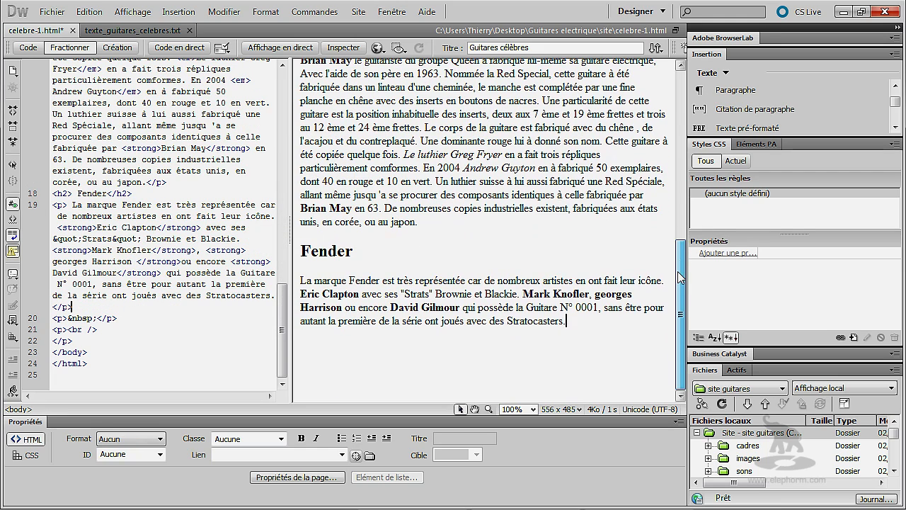
drag(682, 294, 698, 337)
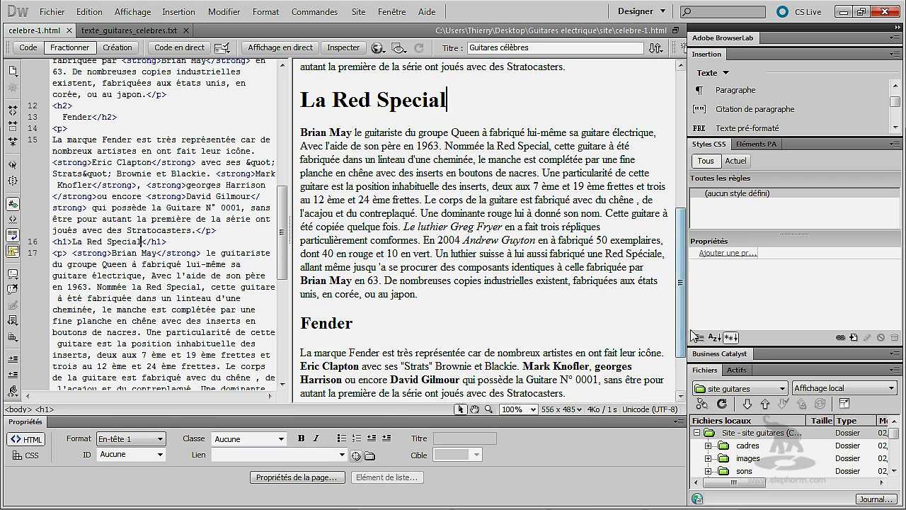
Add the inline style color:#F00; to the paragraph under the second "La Red Special" heading in the code and refresh the design view.
click(66, 252)
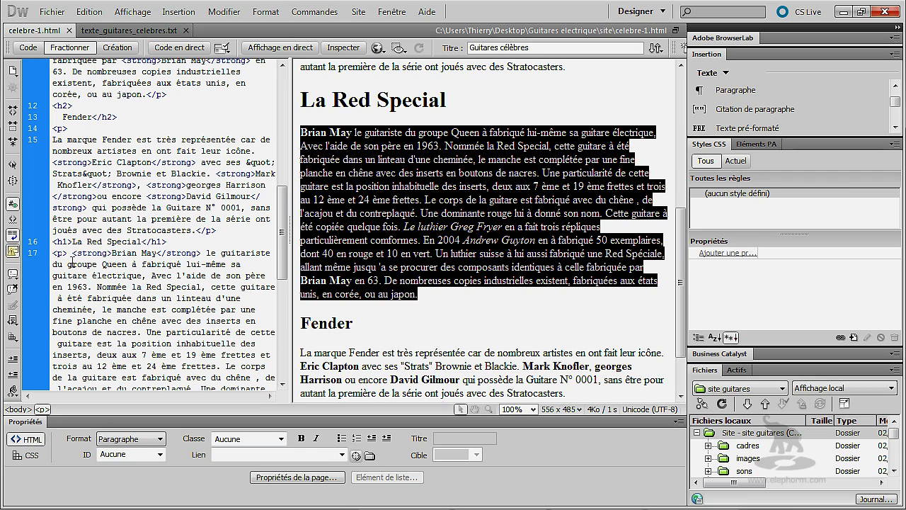
text(style)
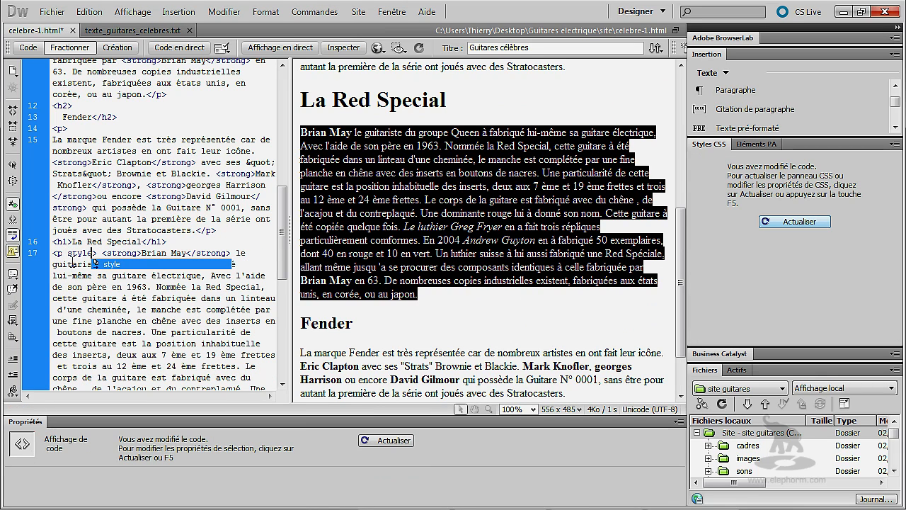
key(Return)
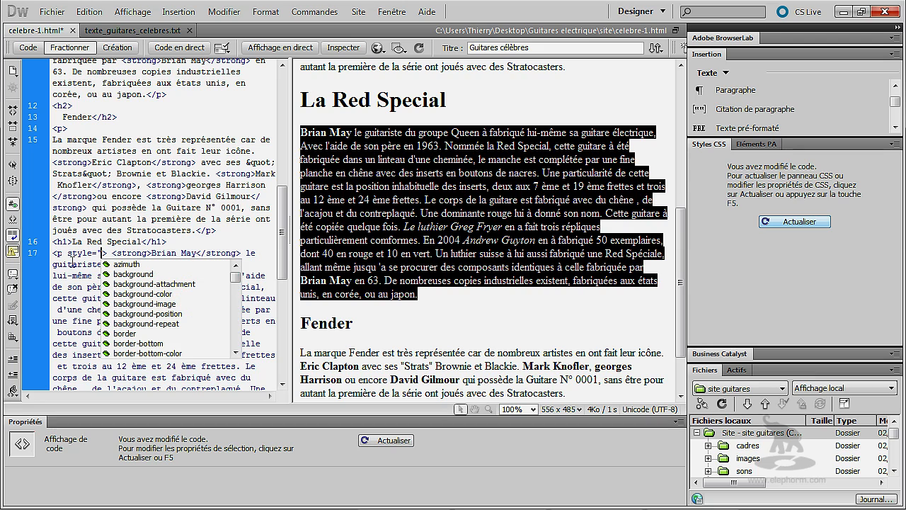
text(color)
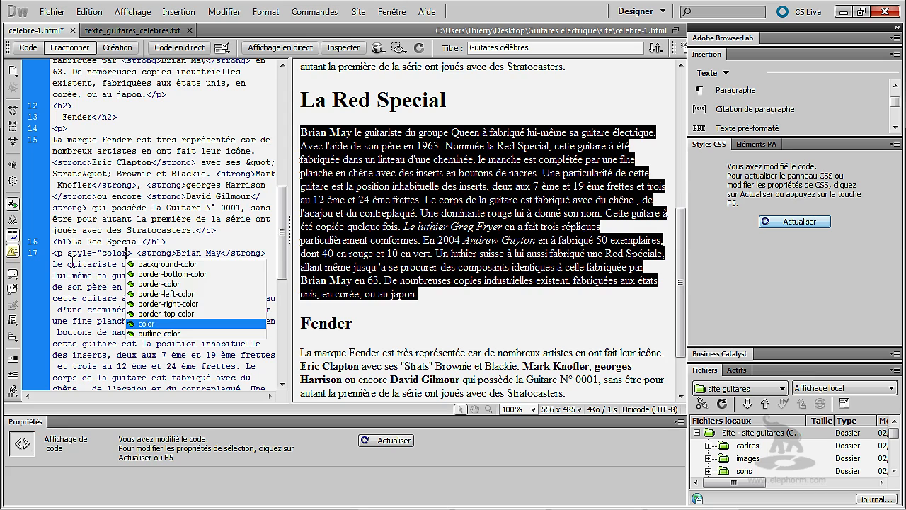
key(Return)
key(Return)
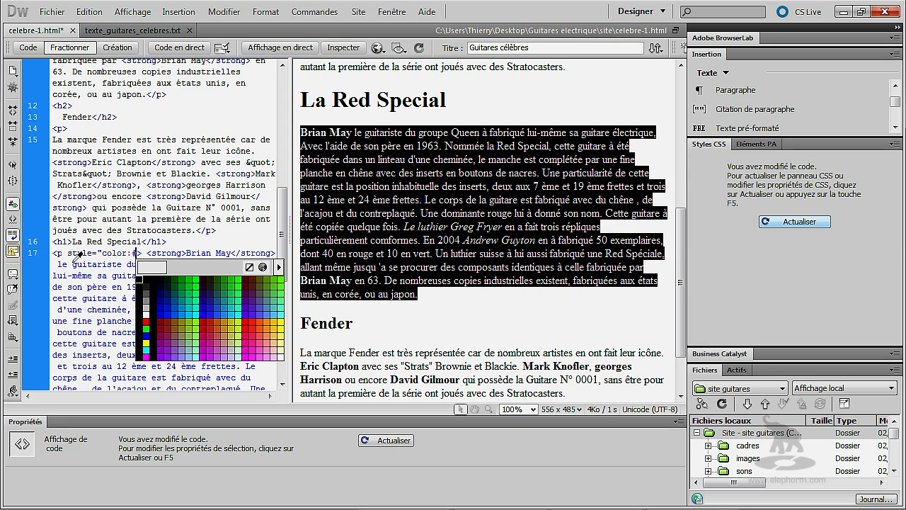
text(F00)
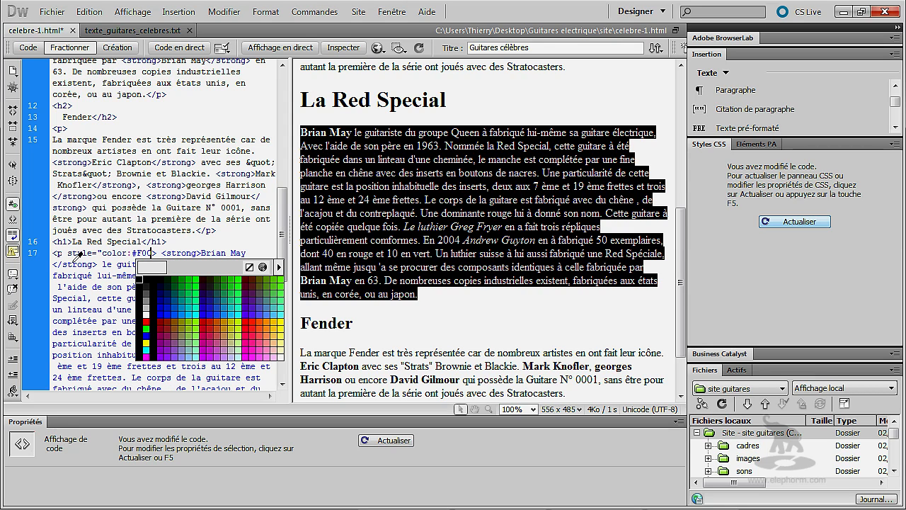
key(Escape)
text(;")
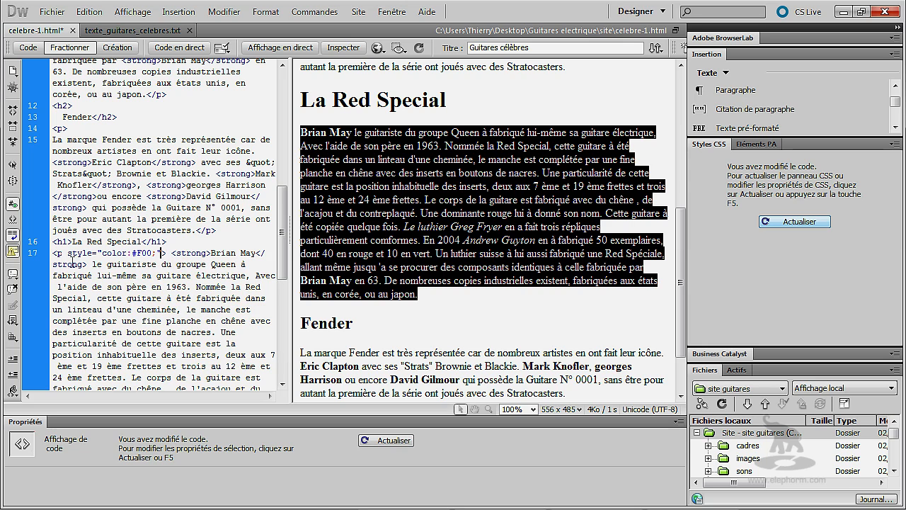
click(385, 441)
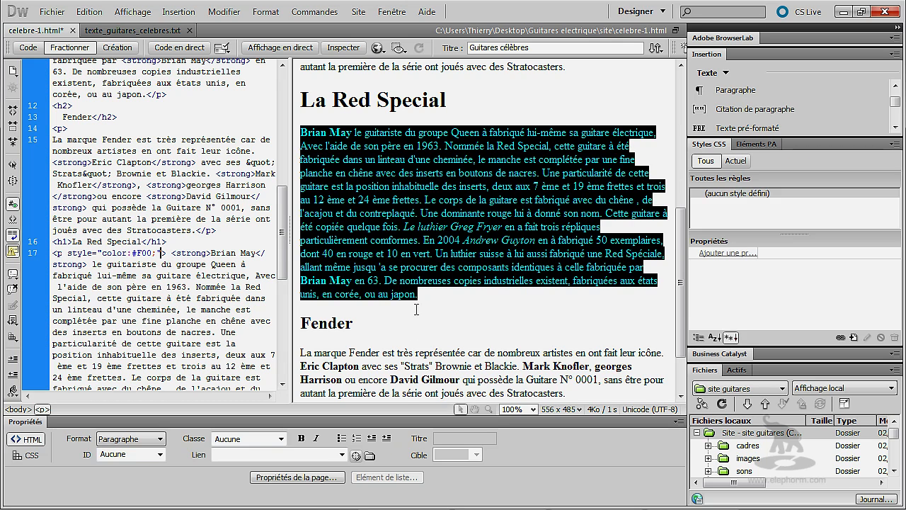
click(423, 294)
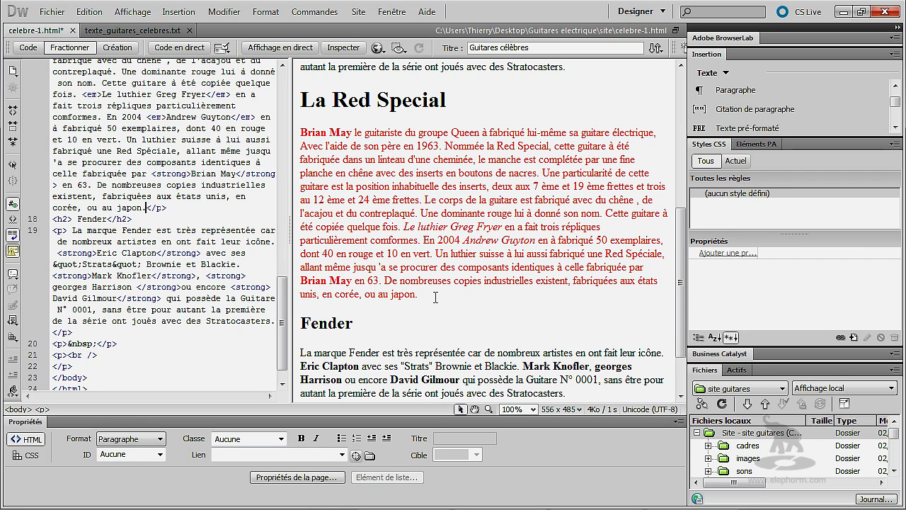
Try pasting the second, red "La Red Special" content at the page end as "Texte structuré avec formatage complet (gras, italique, styles)", and undo it.
drag(303, 100, 613, 331)
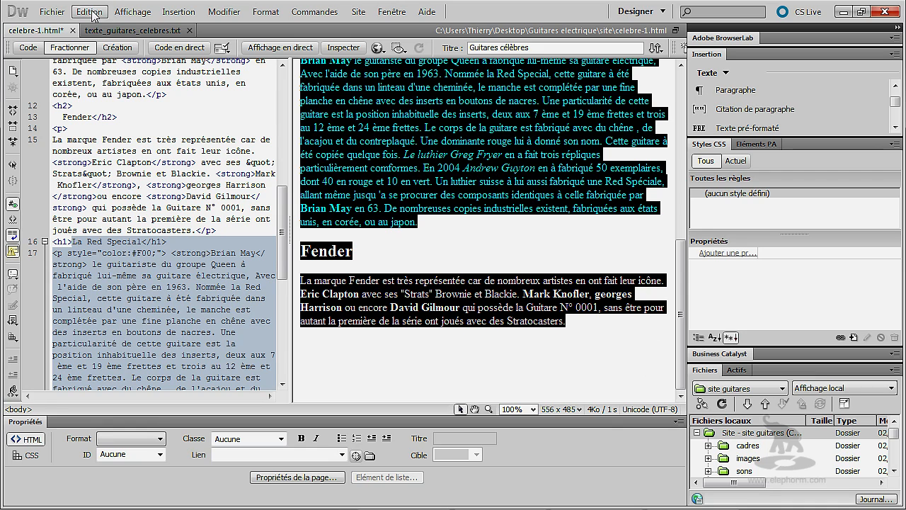
click(574, 366)
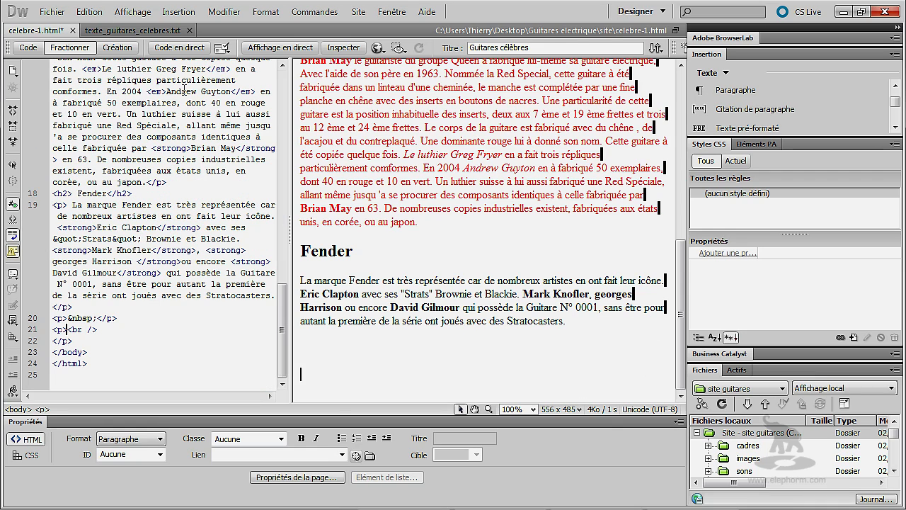
click(90, 11)
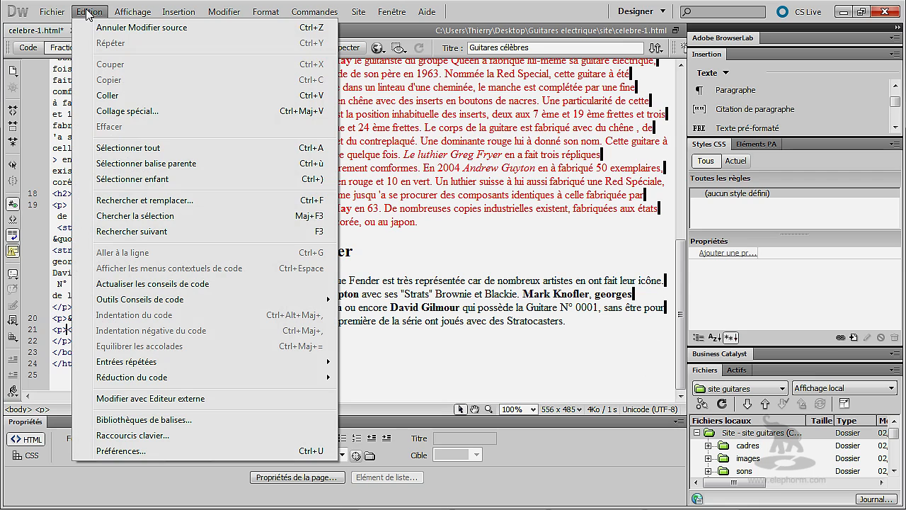
click(131, 111)
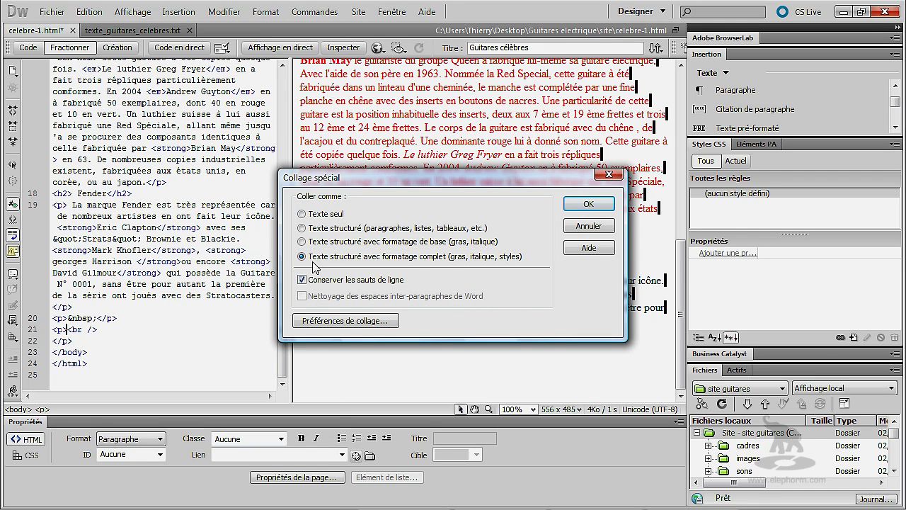
click(587, 205)
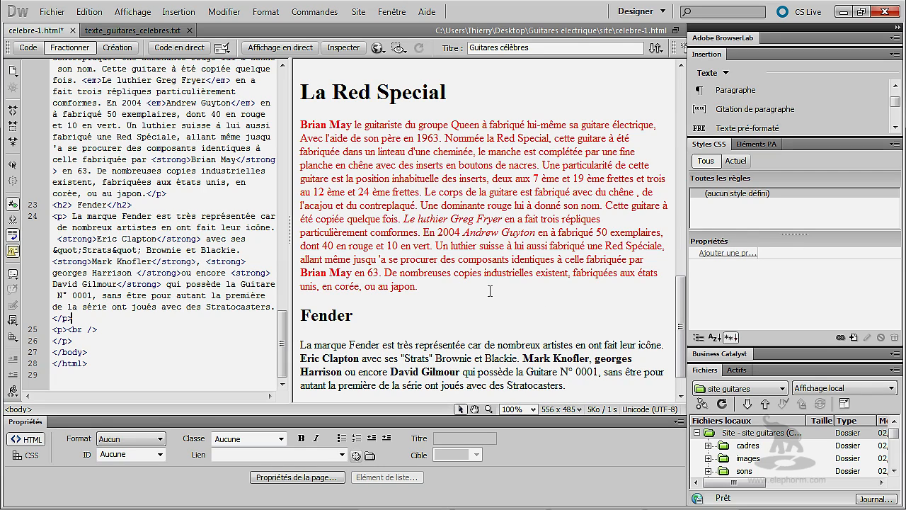
drag(683, 316, 683, 240)
click(525, 165)
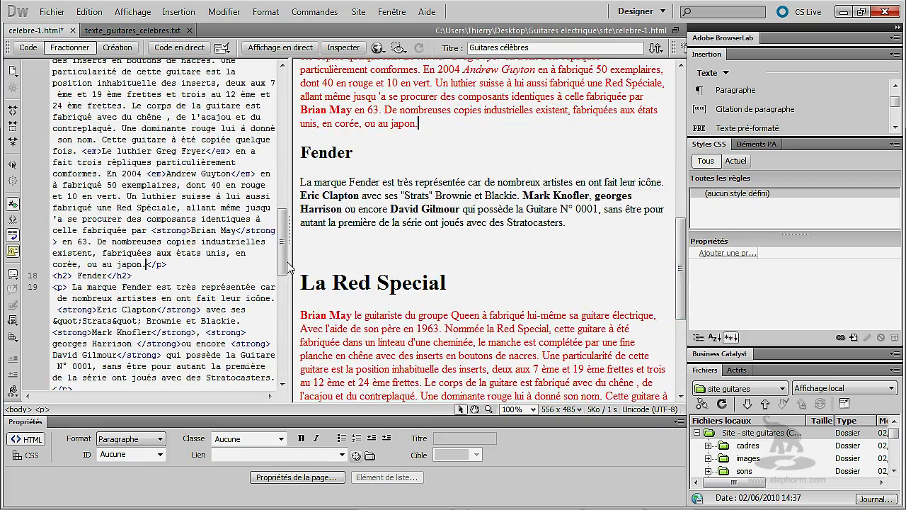
drag(281, 266, 292, 202)
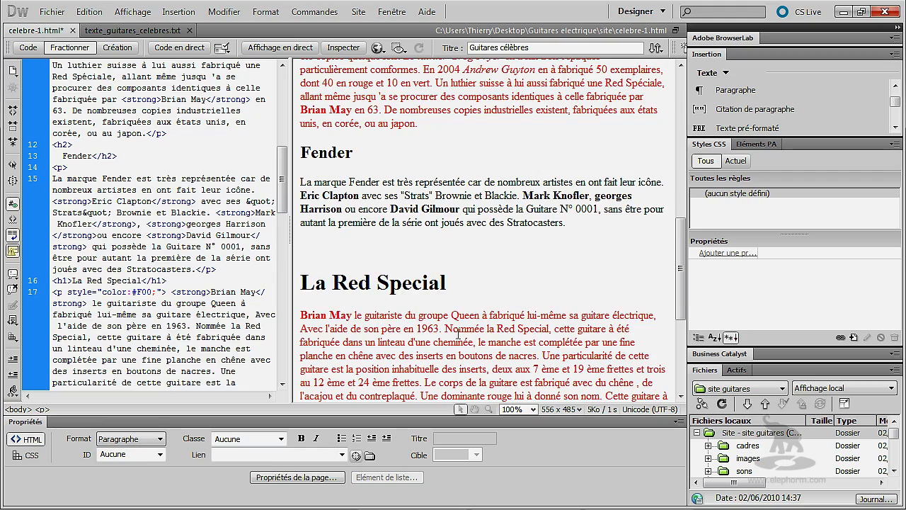
key(ctrl+z)
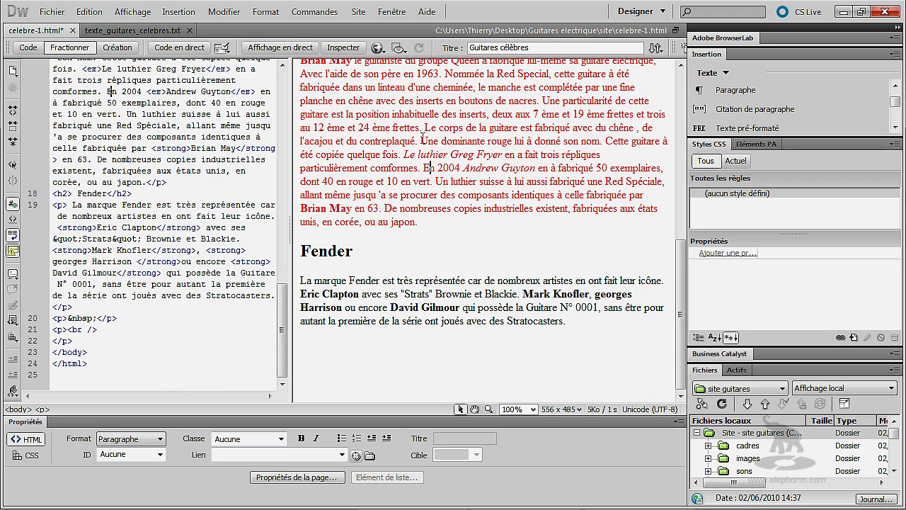
Remove the inline color:#F00; style from the second "La Red Special" paragraph in the code and refresh the design view.
drag(282, 308, 284, 200)
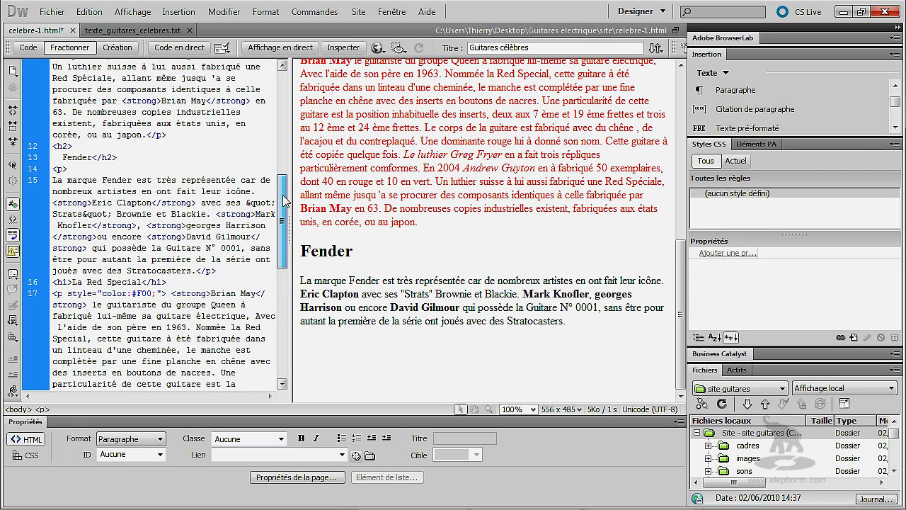
drag(162, 293, 66, 293)
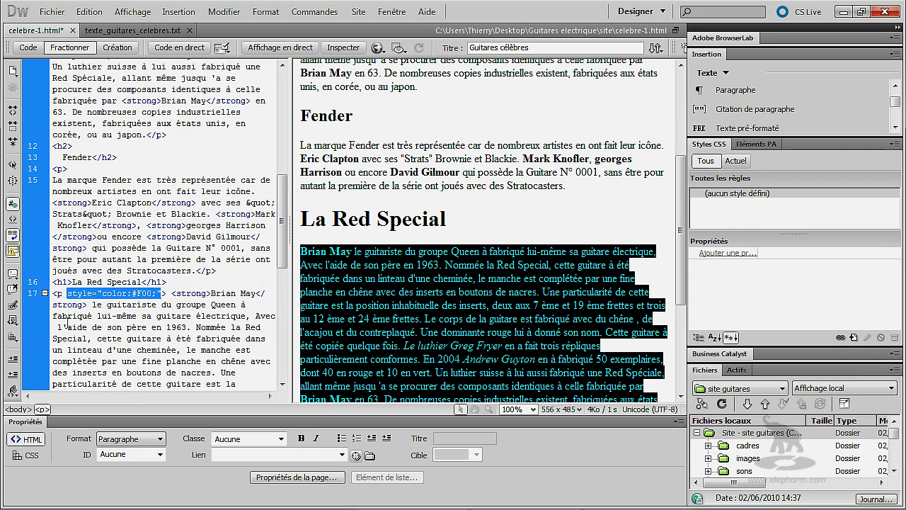
key(Delete)
key(Delete)
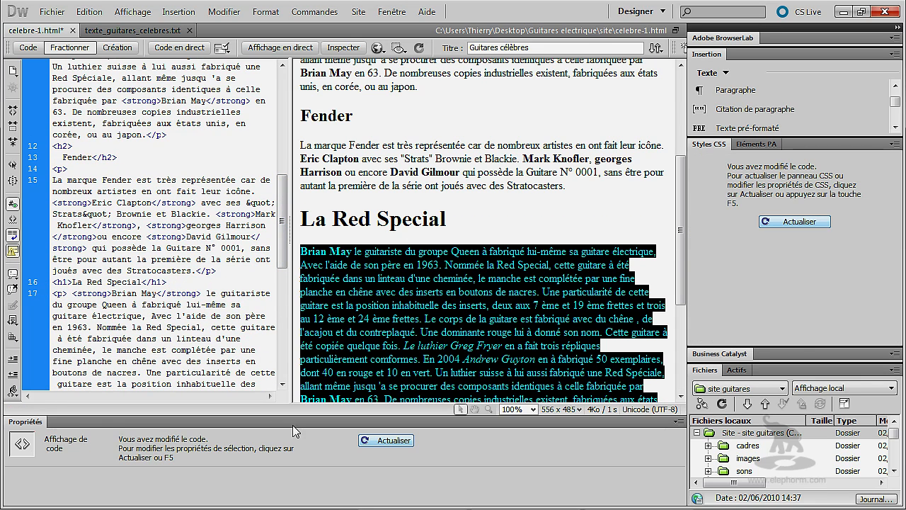
click(398, 441)
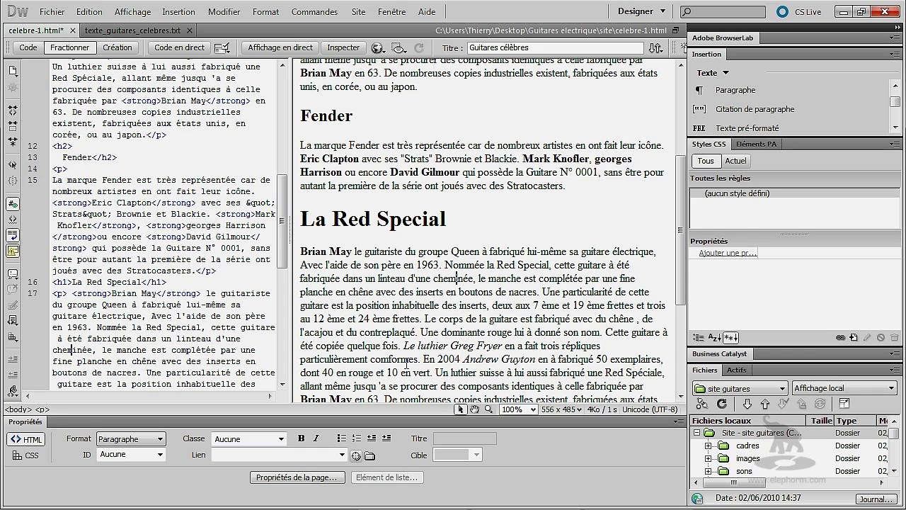
Save celebre-1.html and preview the page in Internet Explorer, closing the browser window after viewing it.
scroll(405, 365, down, 2)
click(406, 359)
click(44, 12)
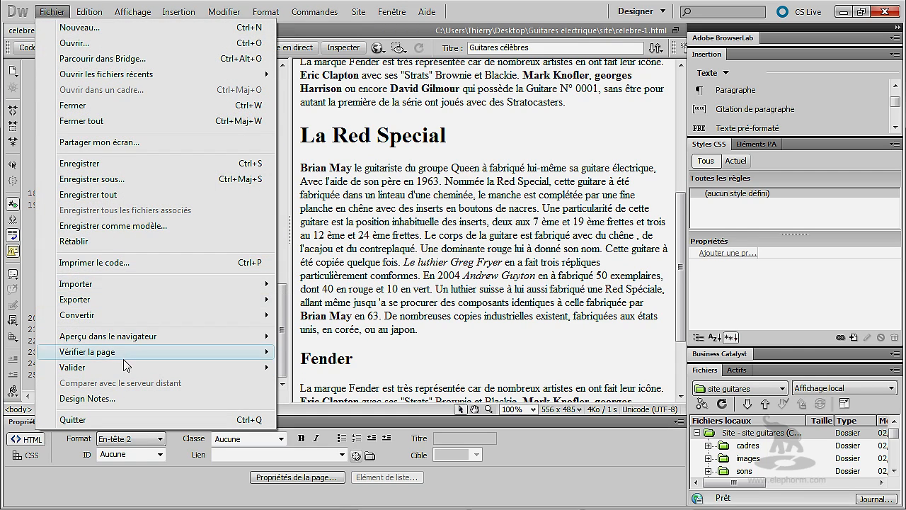
click(80, 163)
click(377, 47)
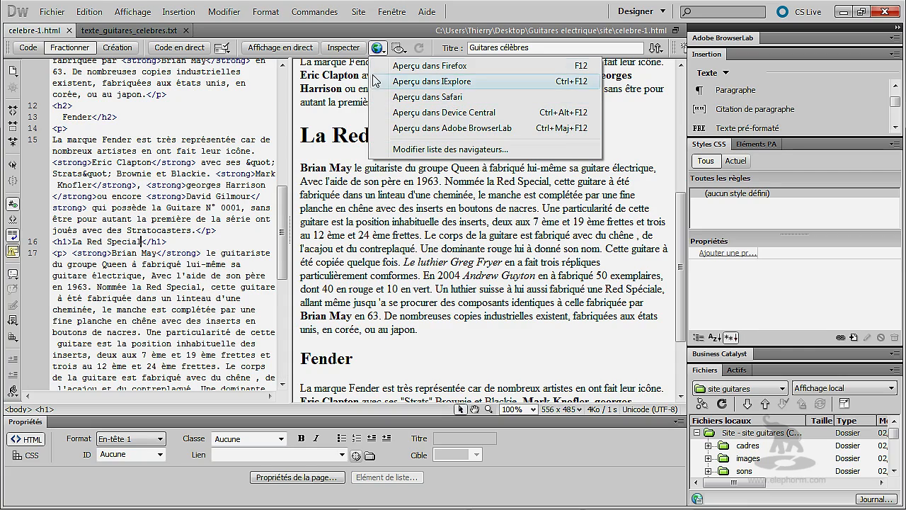
click(397, 82)
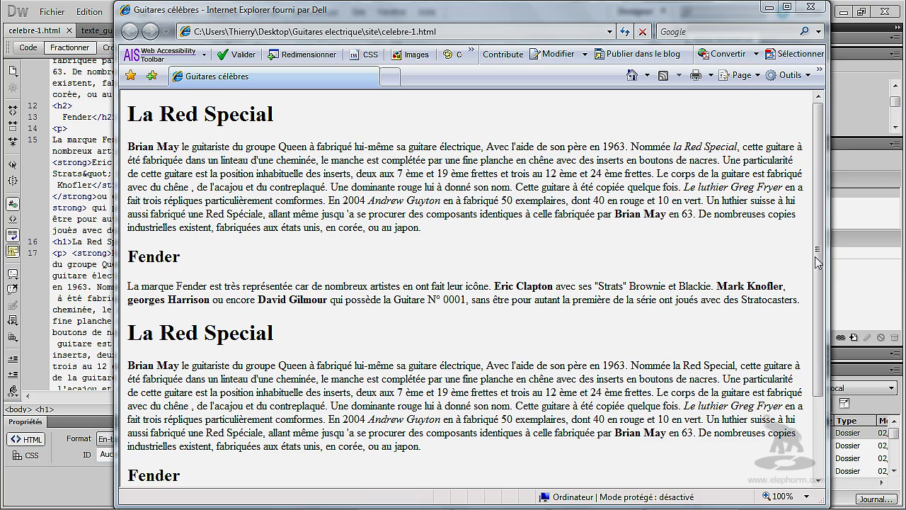
drag(818, 262, 894, 260)
key(alt+F4)
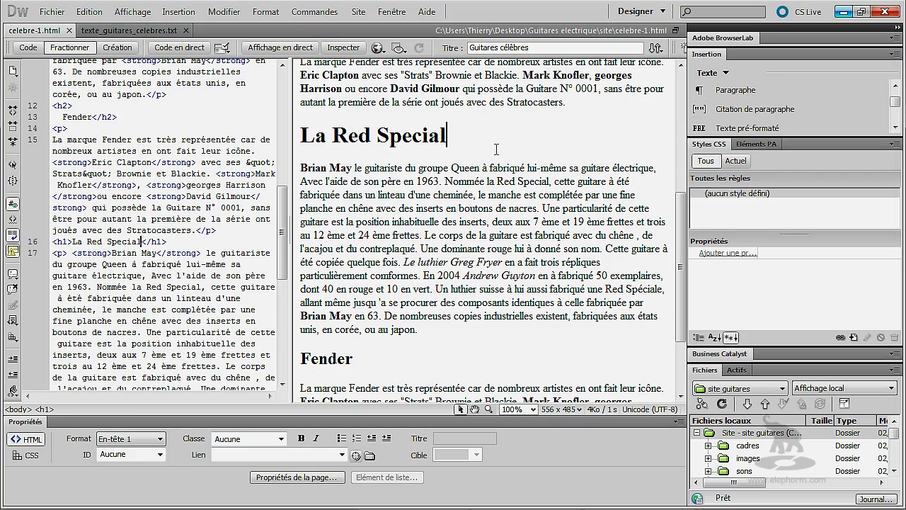